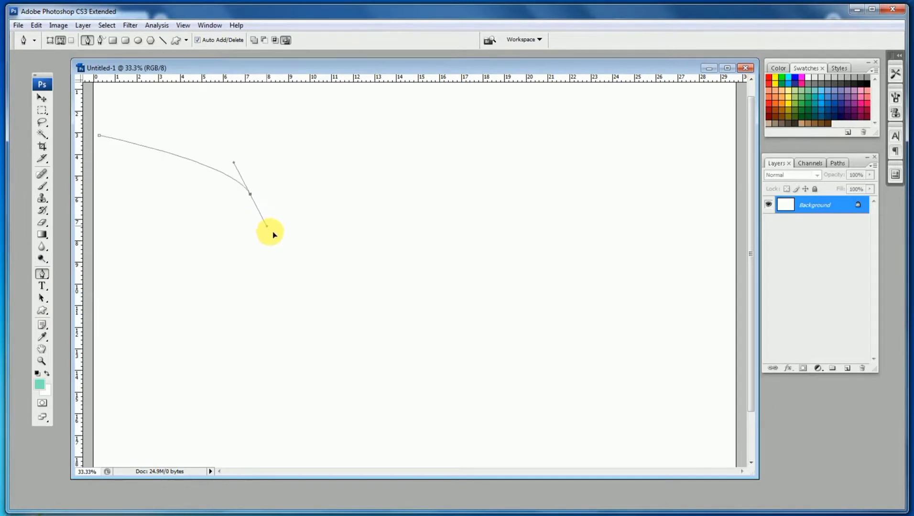
- Extend the pen path in smooth waves to the canvas's right edge and bend its final segment leftward
drag(417, 282, 599, 256)
drag(678, 272, 740, 123)
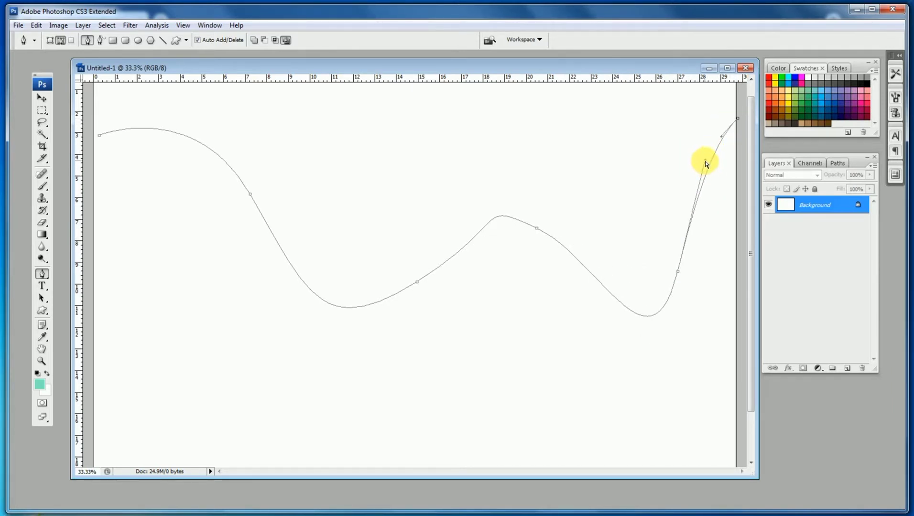
drag(706, 163, 645, 143)
- Reshape the path's middle crest and left-hand curves by moving anchor points and direction handles, shifting the start point past the canvas edge
ctrl+click(536, 229)
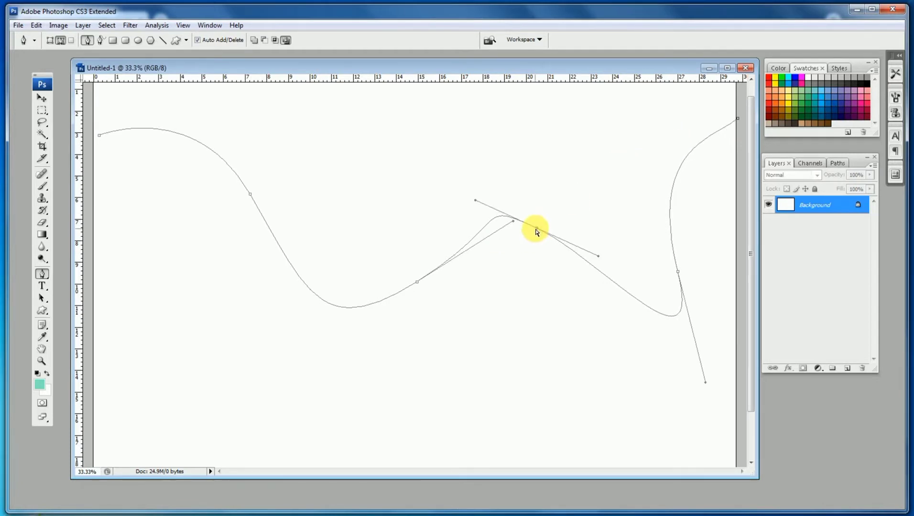
drag(515, 222, 441, 243)
mouse_move(540, 231)
mouse_down()
mouse_move(527, 253)
mouse_move(531, 241)
mouse_up()
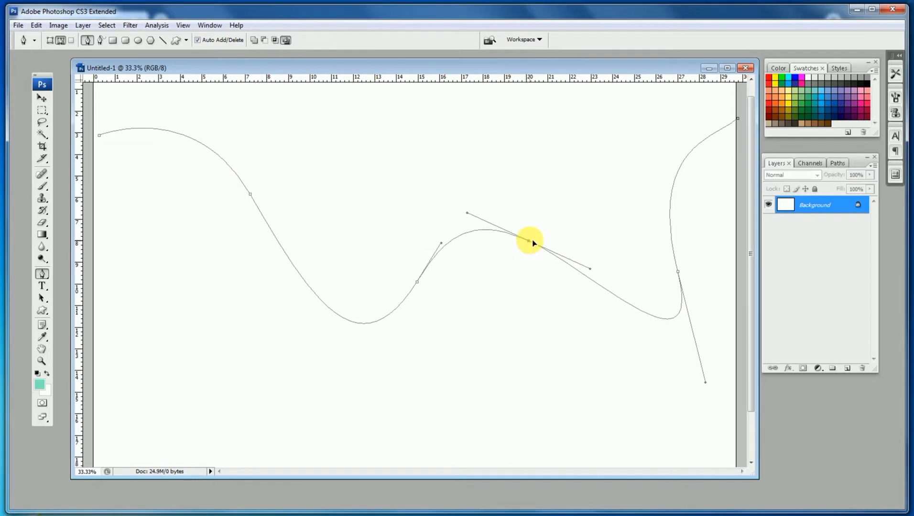
drag(251, 196, 240, 208)
drag(290, 302, 206, 292)
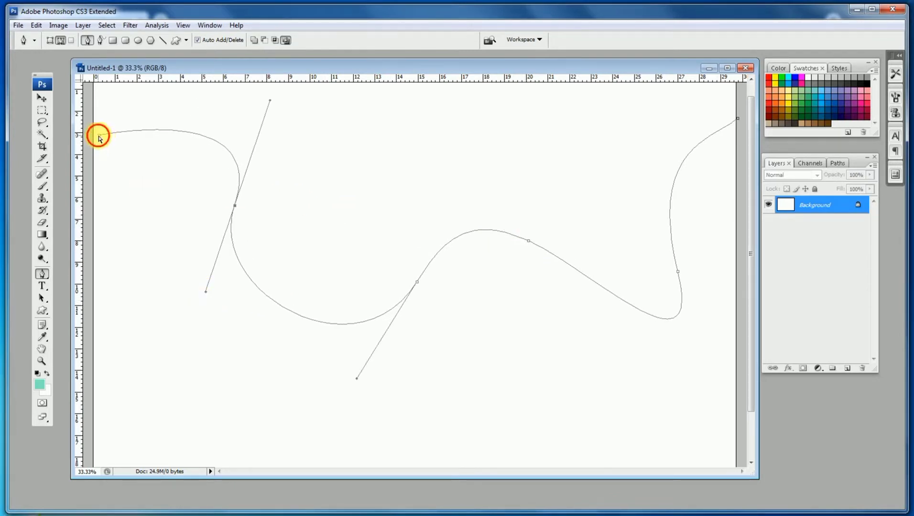
drag(99, 137, 89, 103)
drag(271, 101, 238, 94)
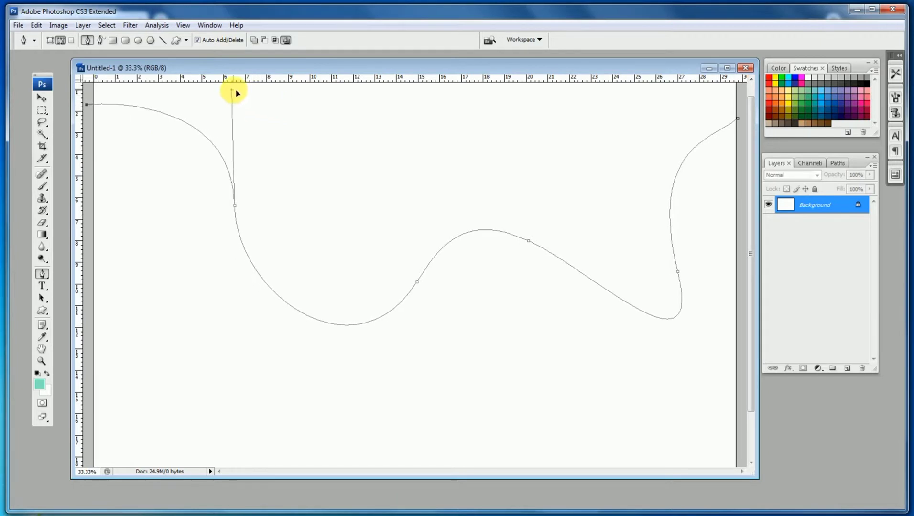
- Duplicate the wavy path repeatedly downward at even spacing to build a band of parallel curves
ctrl+click(433, 287)
ctrl+click(441, 275)
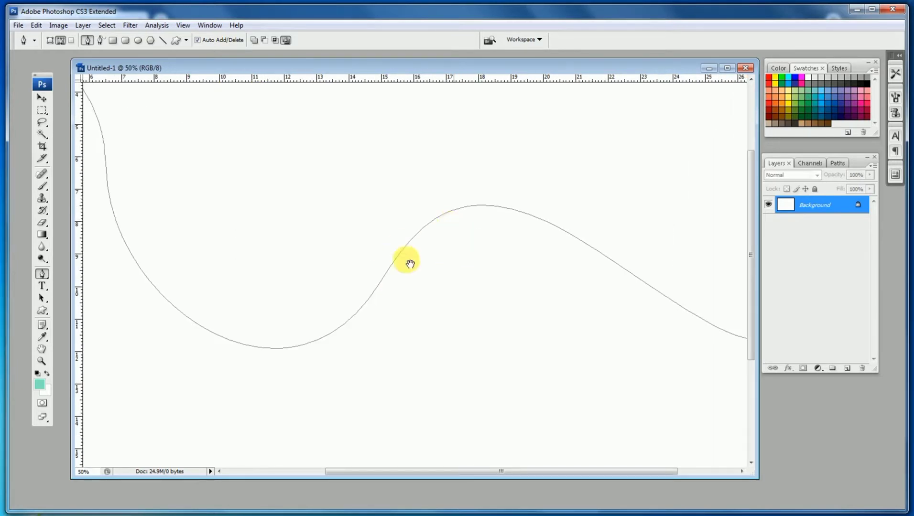
drag(510, 213, 491, 235)
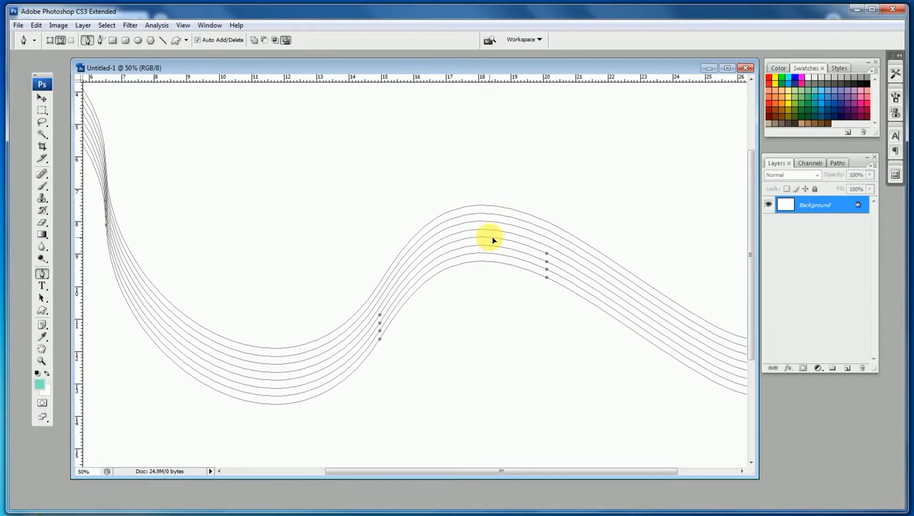
drag(492, 210, 495, 271)
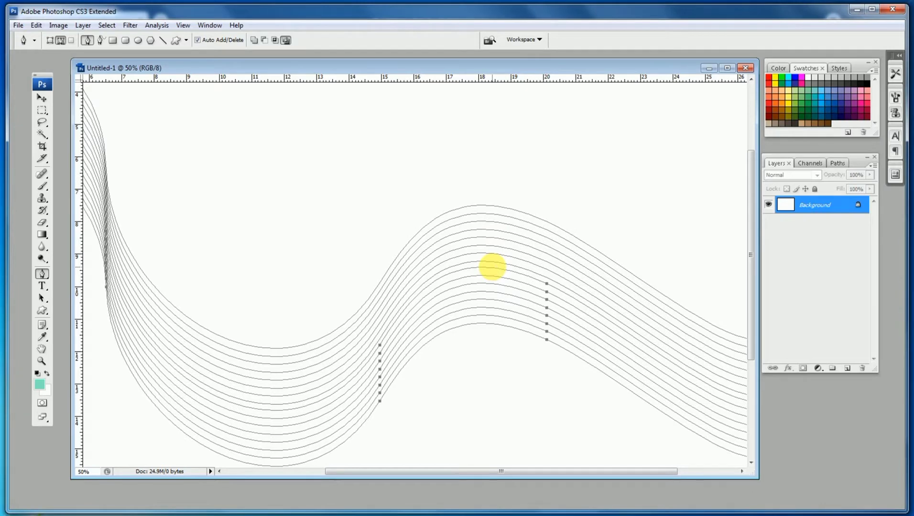
- Start a Warp transform on all the paths and distort the left half of the band into a pinched, twisted ribbon
key(ctrl+minus)
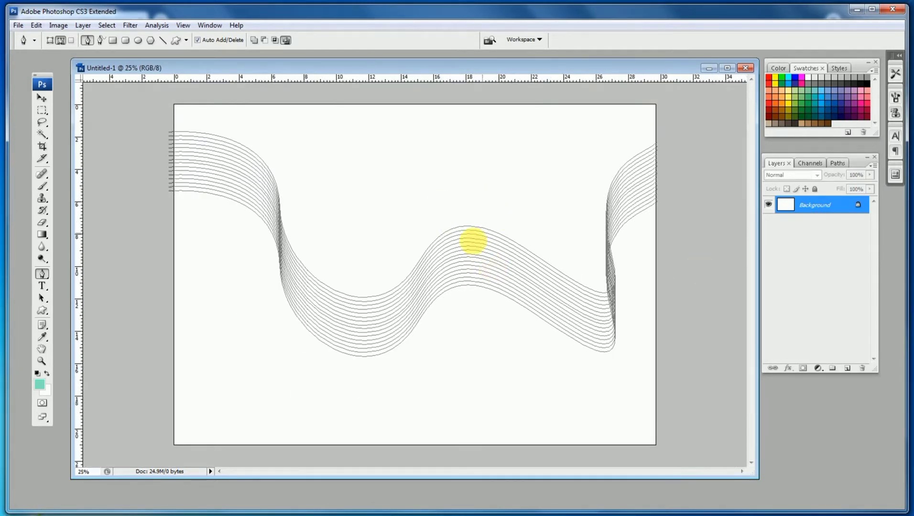
click(447, 302)
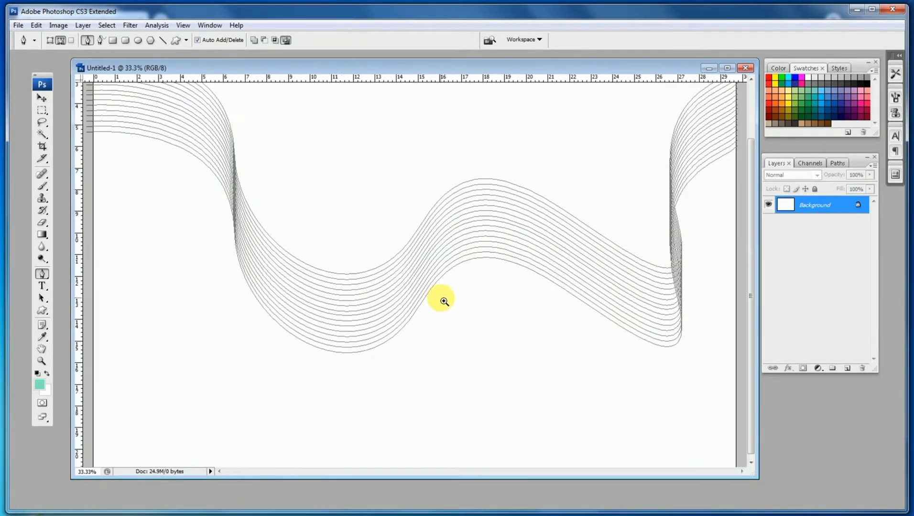
click(35, 25)
mouse_move(87, 221)
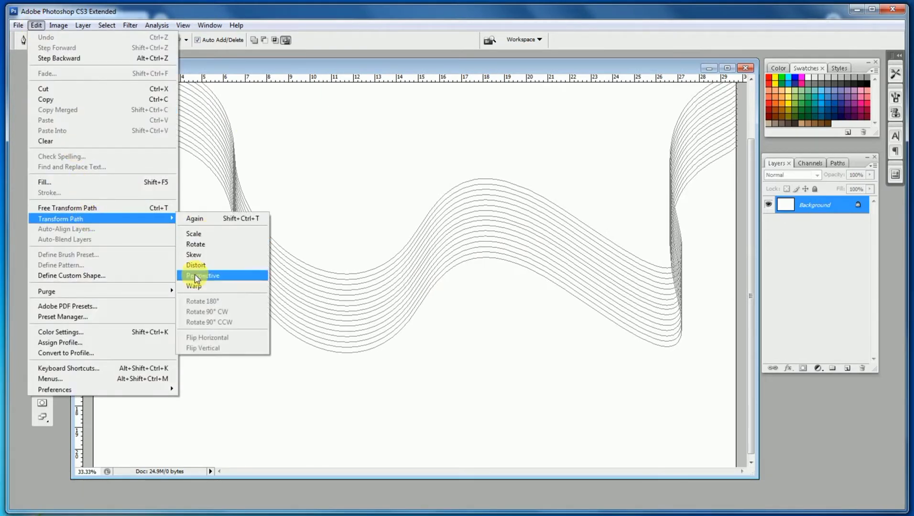
click(194, 274)
key(ctrl+minus)
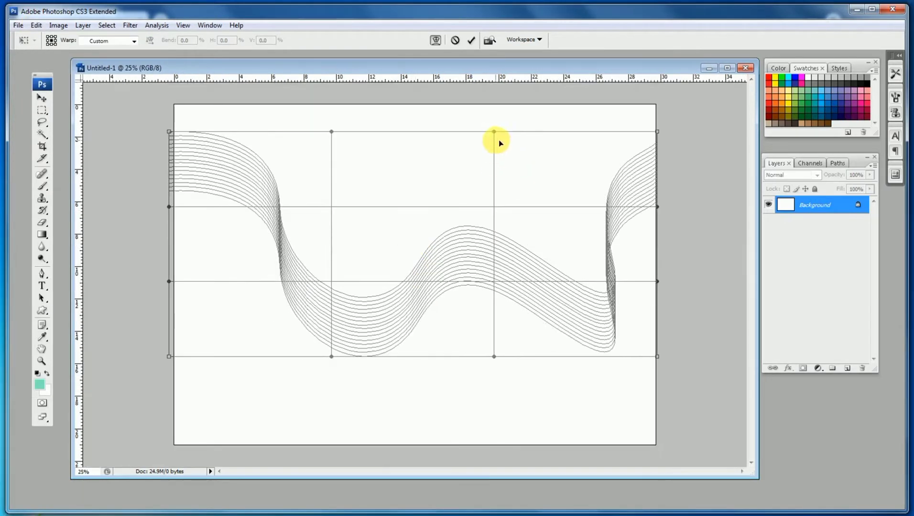
drag(500, 142, 478, 164)
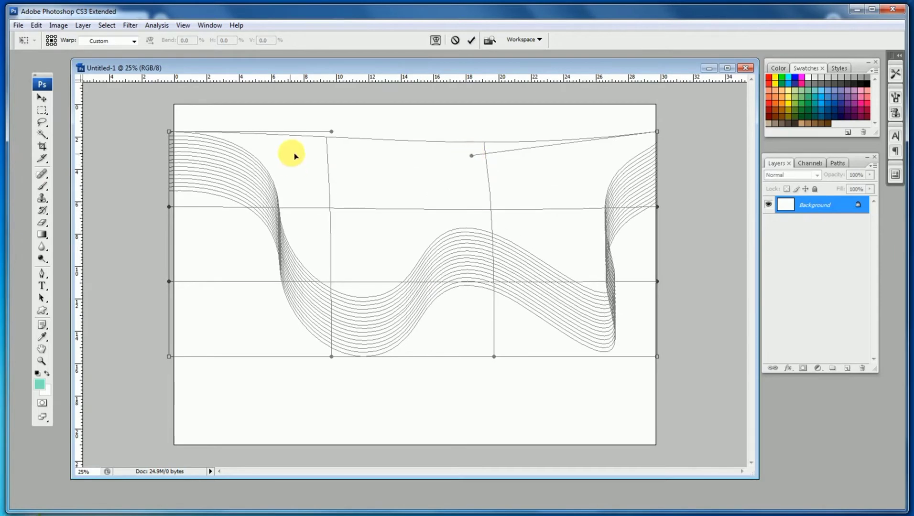
mouse_move(318, 267)
mouse_down()
mouse_move(256, 275)
mouse_move(271, 276)
mouse_up()
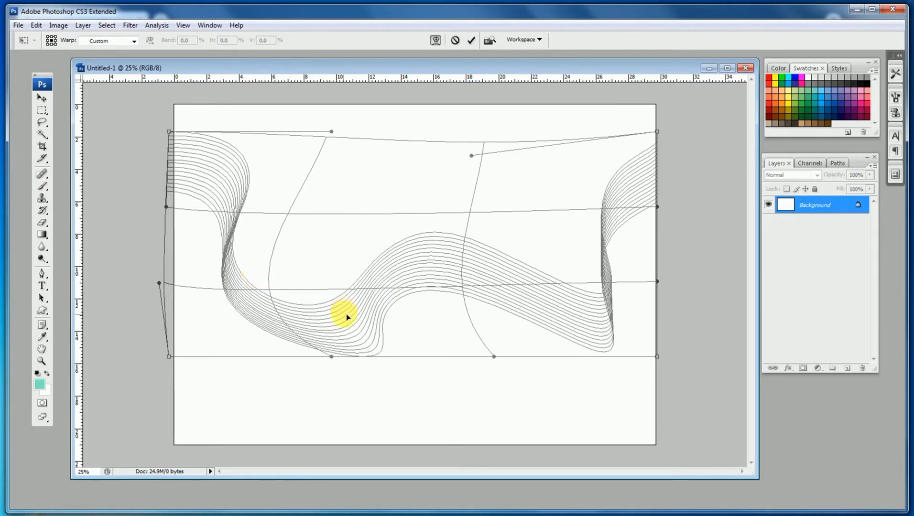
drag(347, 317, 340, 242)
drag(243, 135, 276, 152)
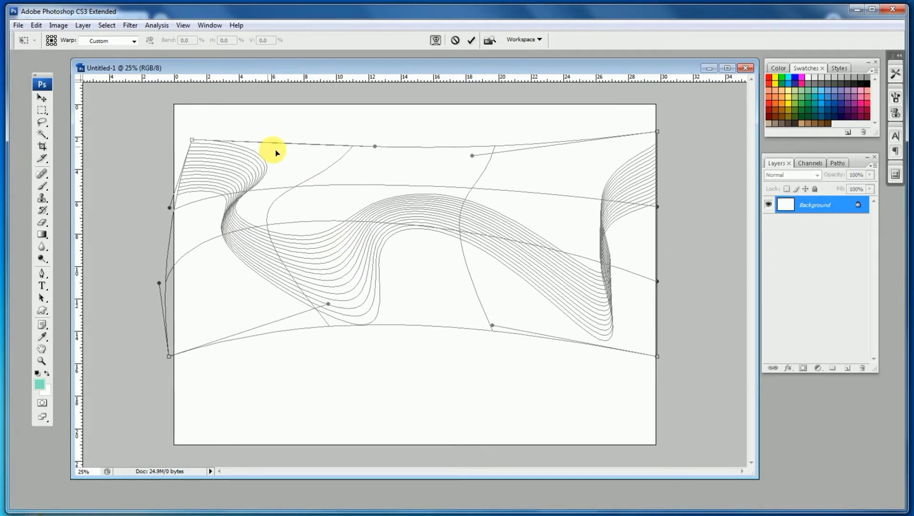
drag(210, 148, 159, 153)
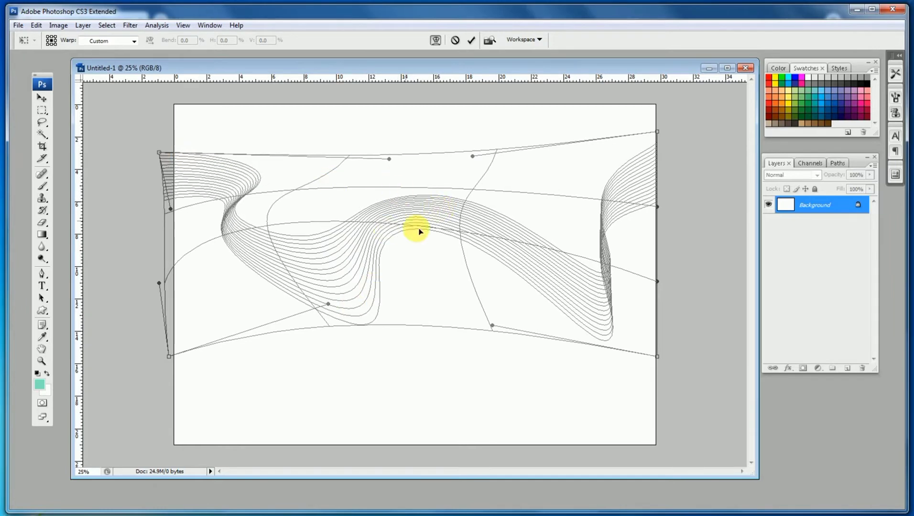
- Warp the band's upper edge, lower edge and right end into a flowing twist and apply the transform
drag(394, 163, 390, 114)
mouse_move(496, 330)
mouse_down()
mouse_move(440, 319)
mouse_move(297, 367)
mouse_up()
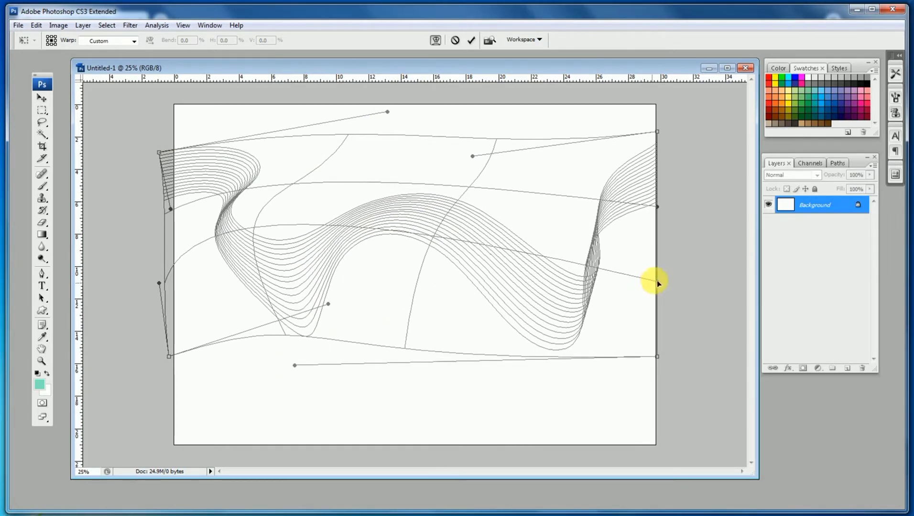
drag(657, 282, 689, 307)
drag(584, 259, 535, 236)
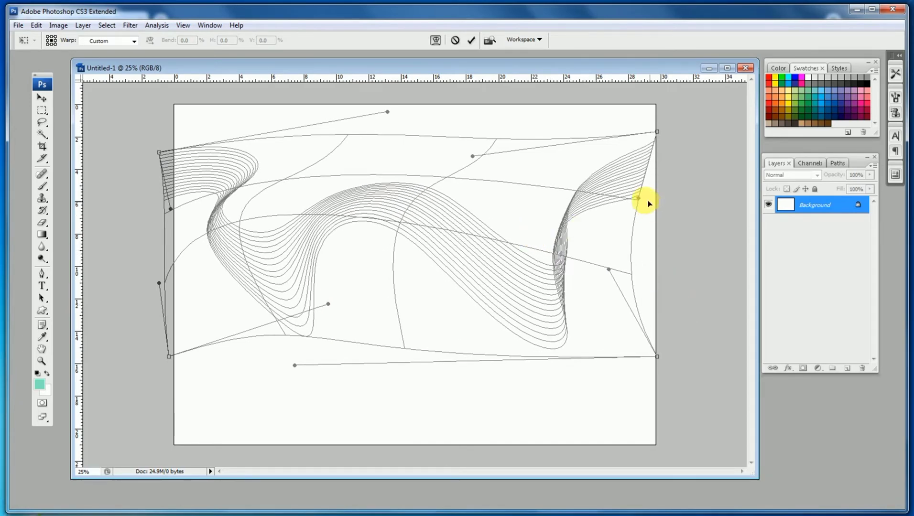
drag(643, 198, 686, 205)
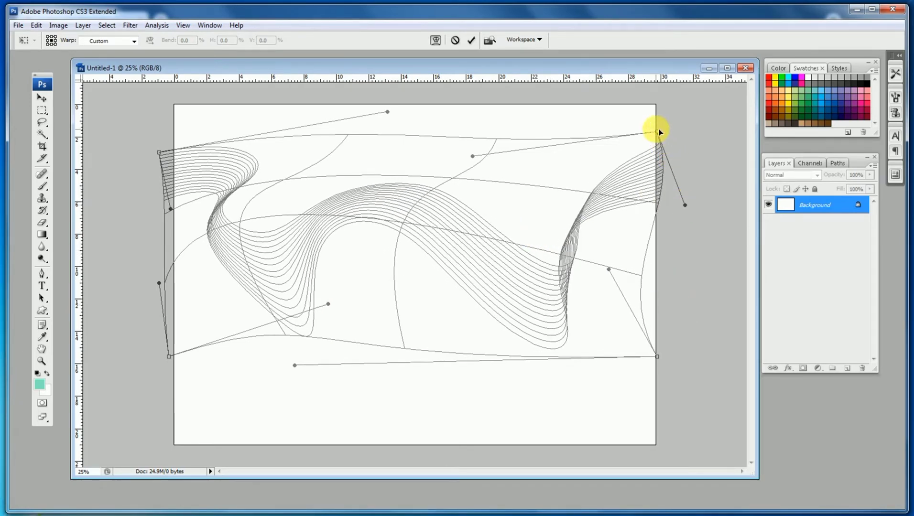
key(Return)
- Add a new layer above the Background and set the foreground color to black (#000000)
ctrl+click(426, 231)
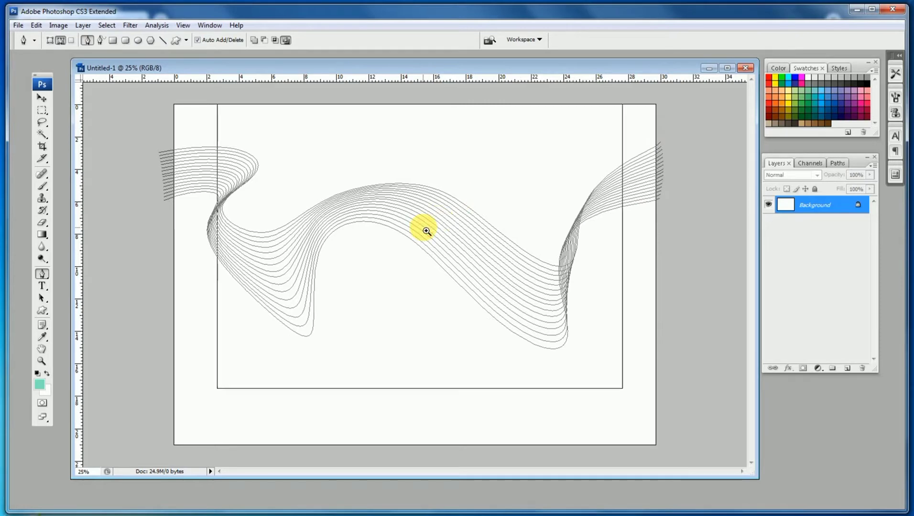
ctrl+alt+click(426, 231)
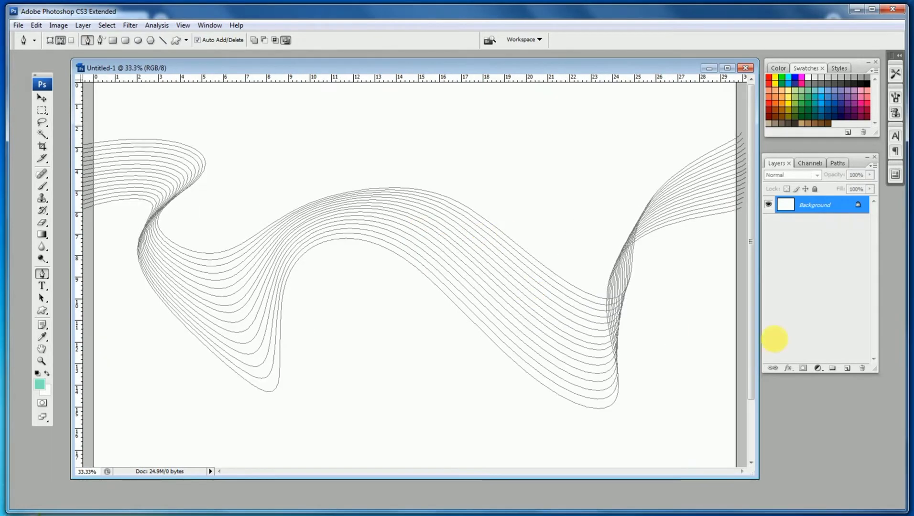
click(849, 370)
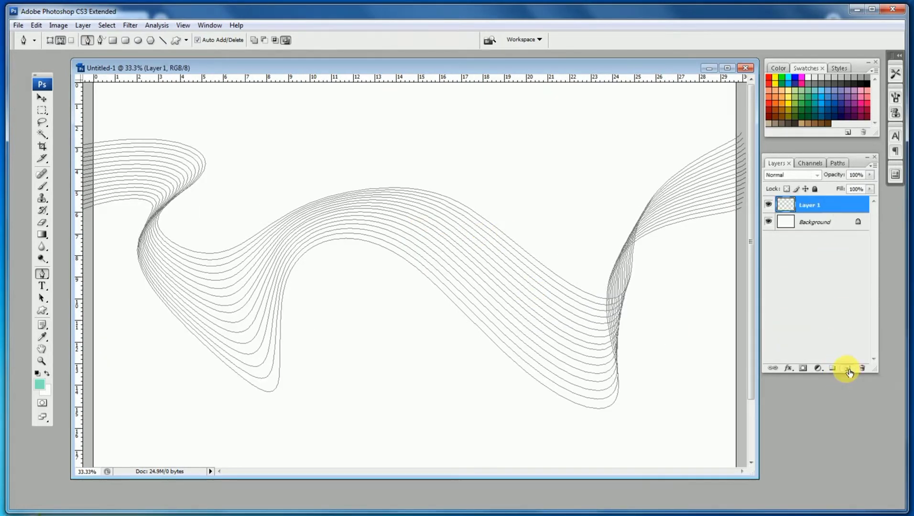
ctrl+click(490, 261)
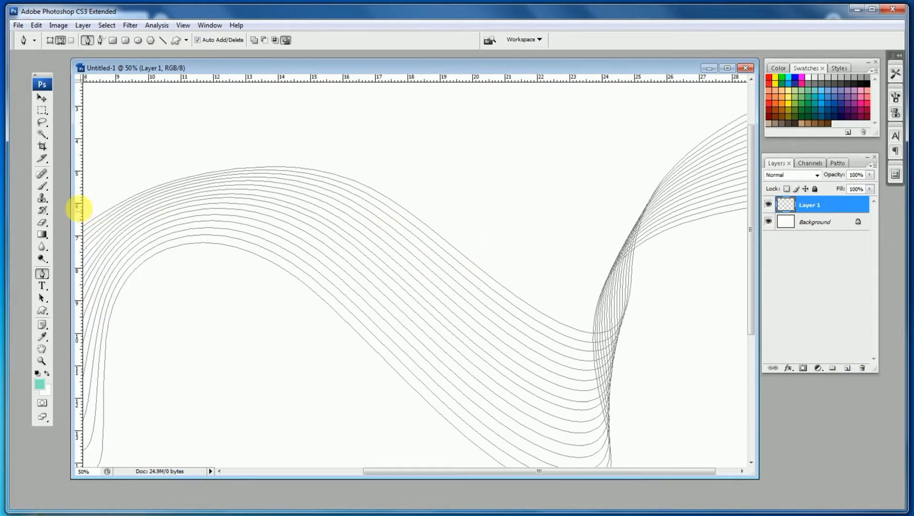
click(45, 387)
drag(388, 234, 462, 298)
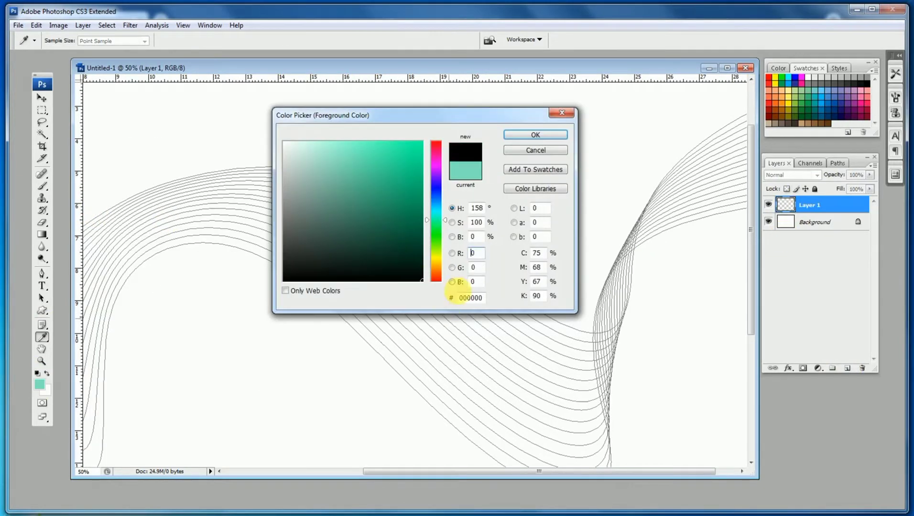
click(540, 130)
- Set the Brush tool to a 3 px tip, stroke the work path with it, and deselect the path
click(50, 187)
click(72, 42)
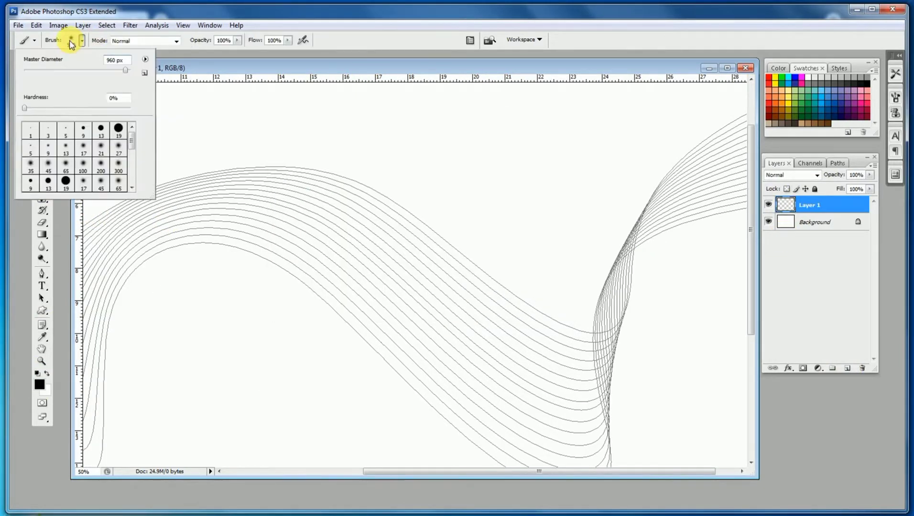
click(212, 67)
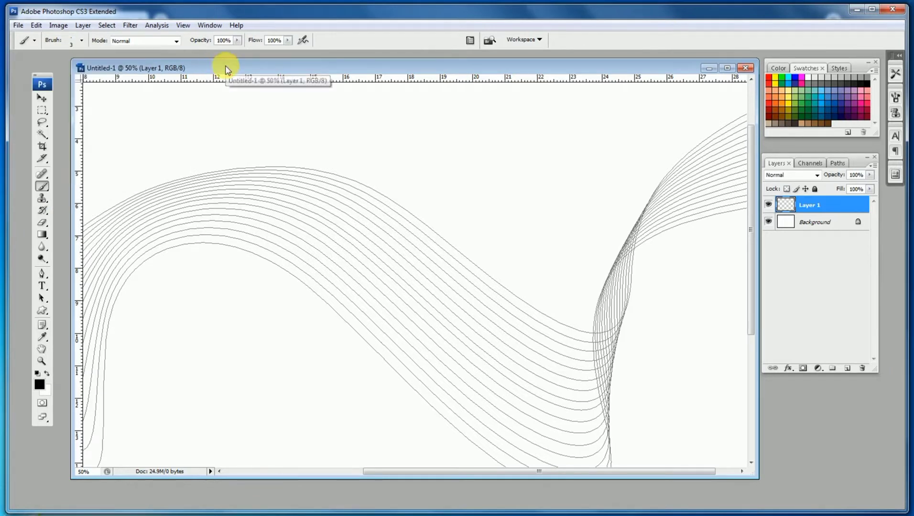
click(837, 164)
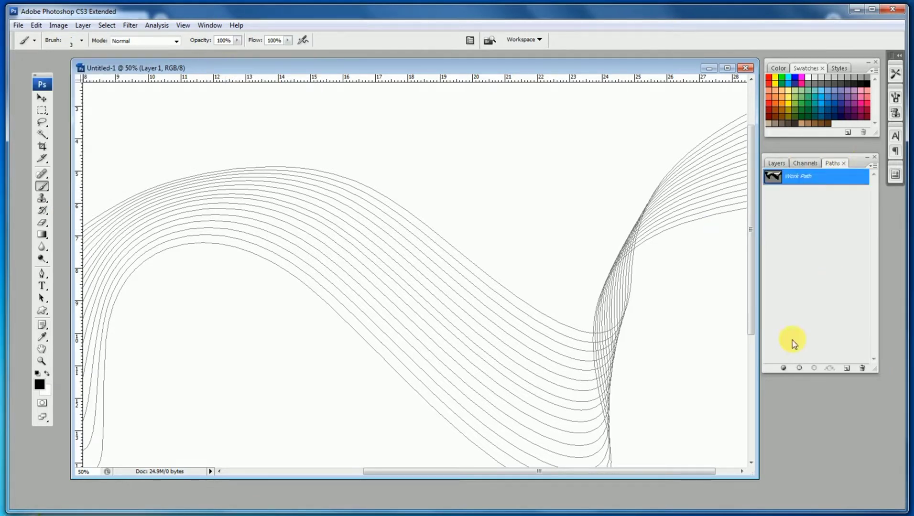
click(802, 369)
click(808, 219)
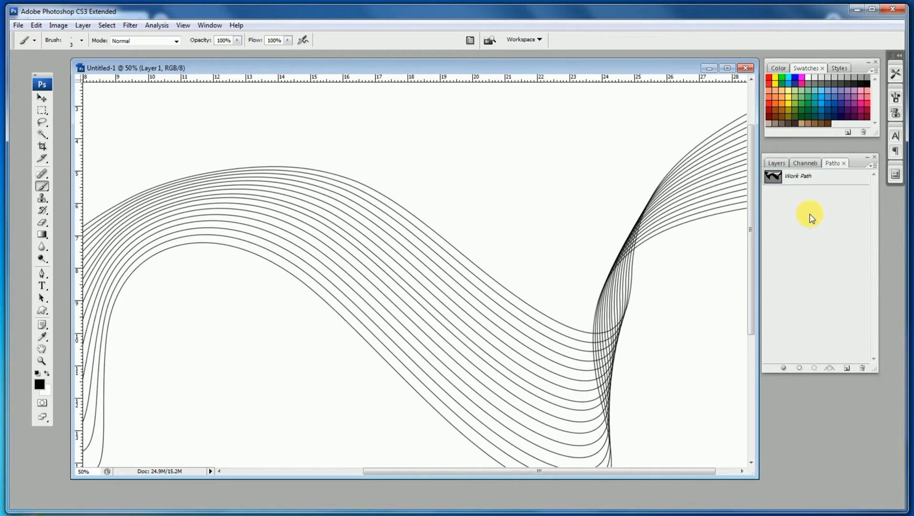
- Examine the stroked ribbon lines across the whole canvas and the layer that holds them
ctrl+alt+click(453, 272)
ctrl+alt+click(451, 270)
ctrl+alt+click(452, 258)
key(ctrl+plus)
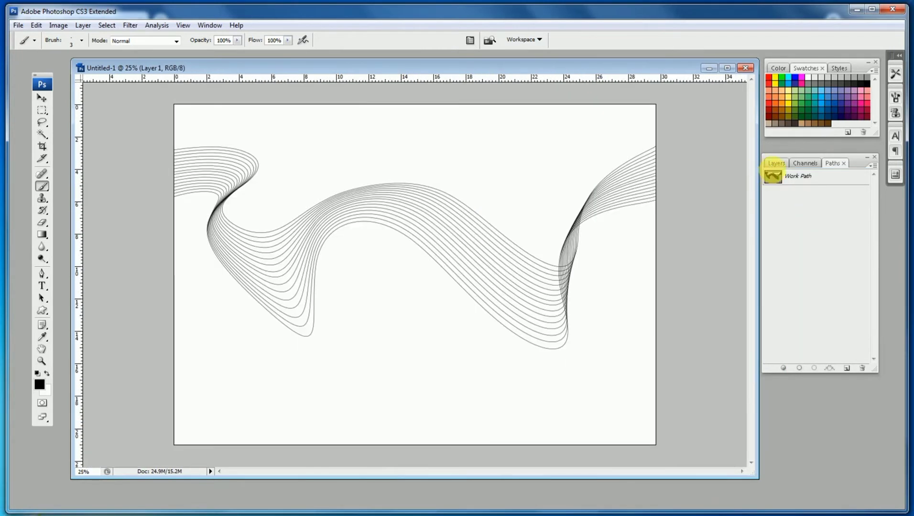
click(776, 164)
click(832, 276)
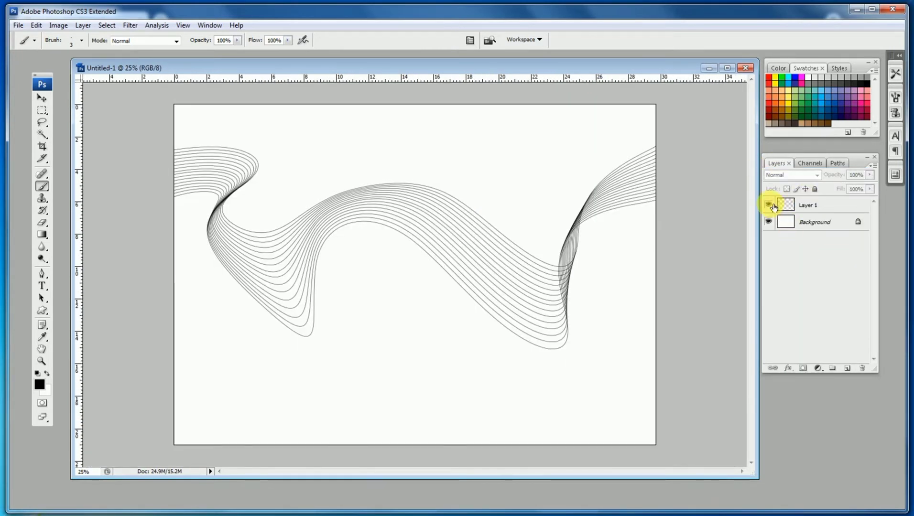
ctrl+click(434, 234)
ctrl+alt+click(421, 266)
ctrl+alt+click(420, 264)
key(ctrl+plus)
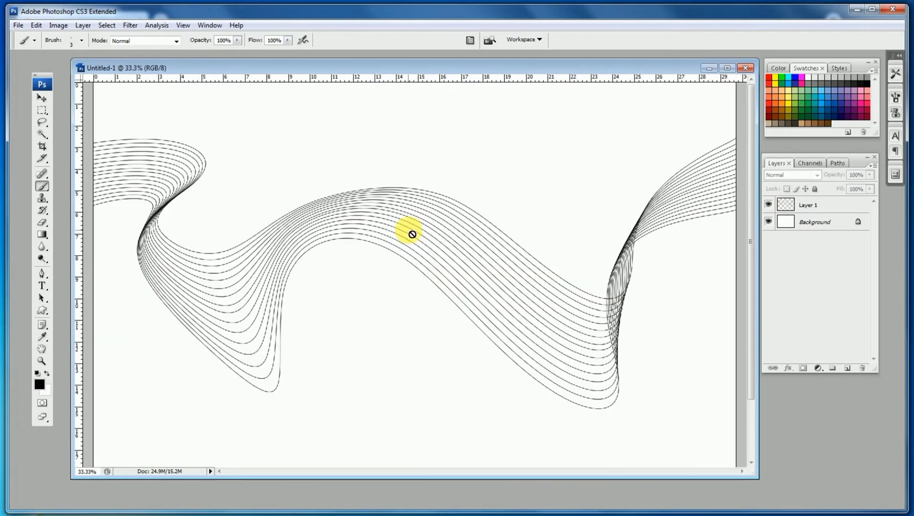
- Select the empty areas around the ribbon on Layer 1 with the Magic Wand and invert the selection to the ribbon shape
click(42, 135)
click(794, 206)
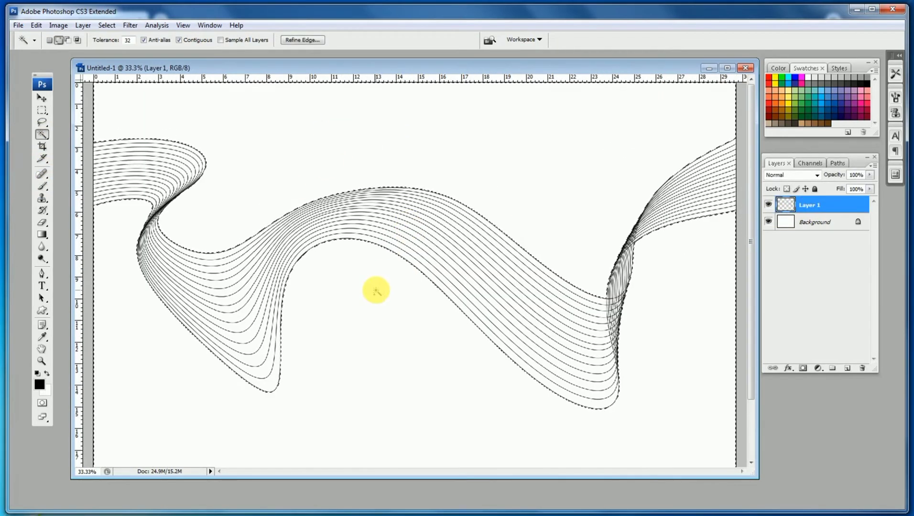
ctrl+alt+click(382, 274)
click(107, 25)
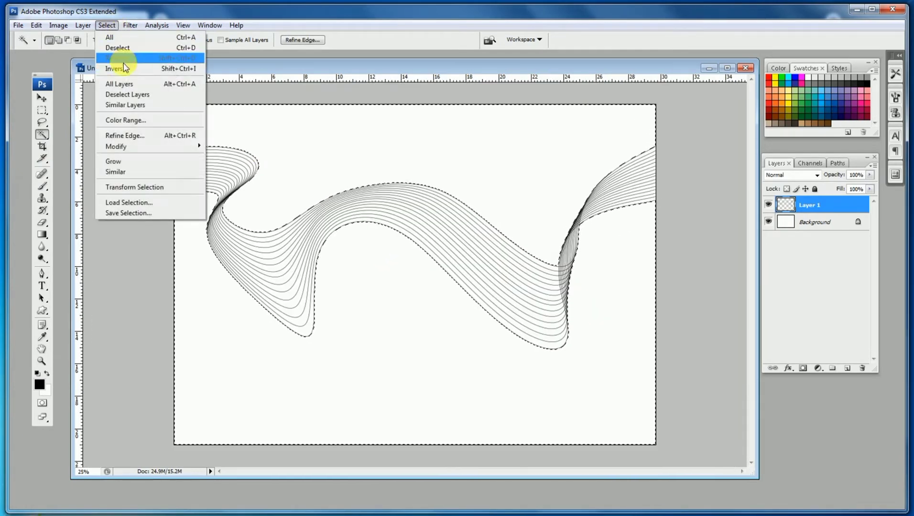
click(127, 67)
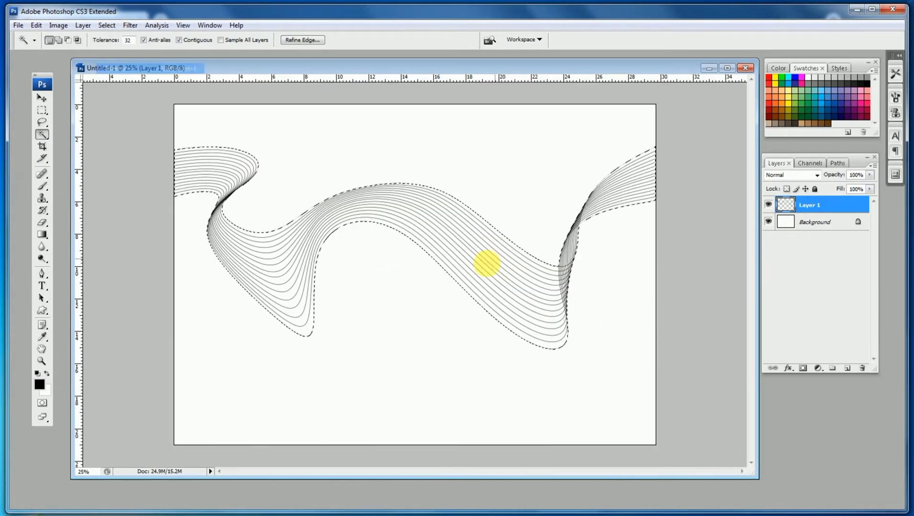
- Fill the selected ribbon shape with light blue on a new layer between Layer 1 and the Background
click(821, 96)
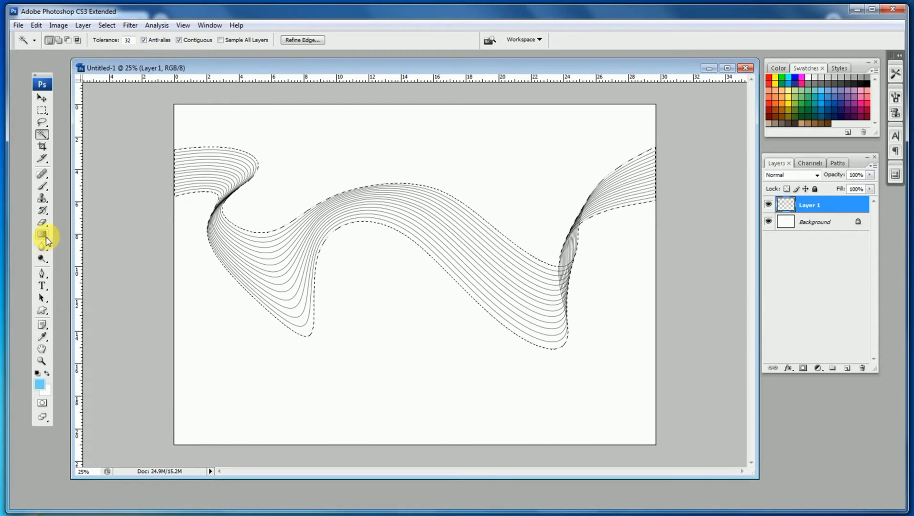
drag(46, 239, 72, 245)
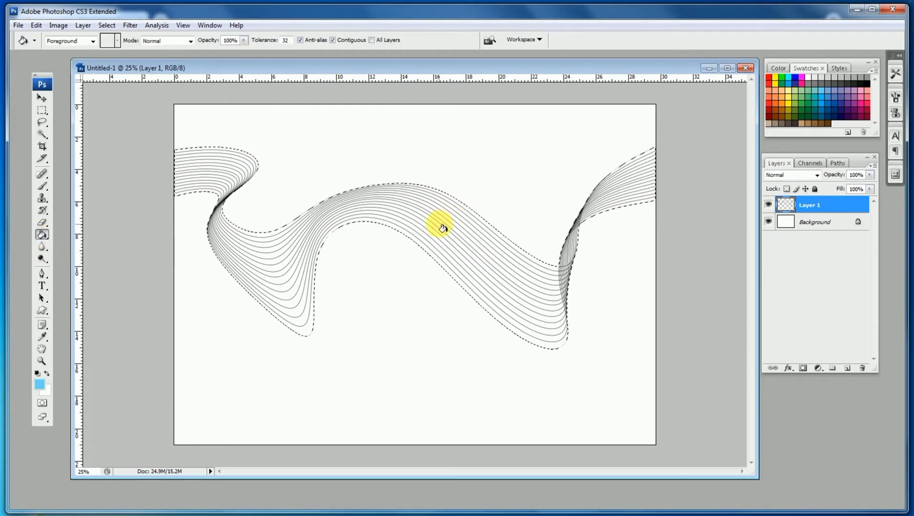
click(812, 226)
click(847, 368)
click(385, 225)
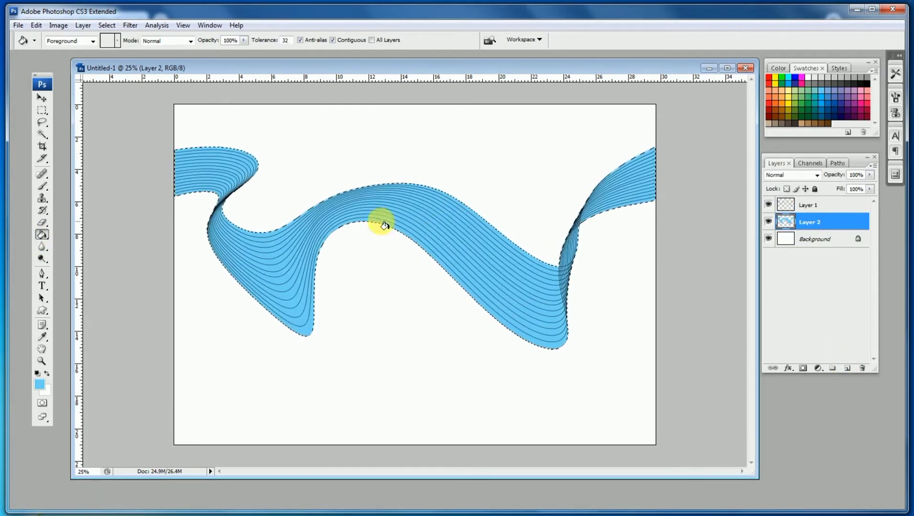
- Set the foreground color to a darker shade of the ribbon's blue
key(ctrl+plus)
click(39, 384)
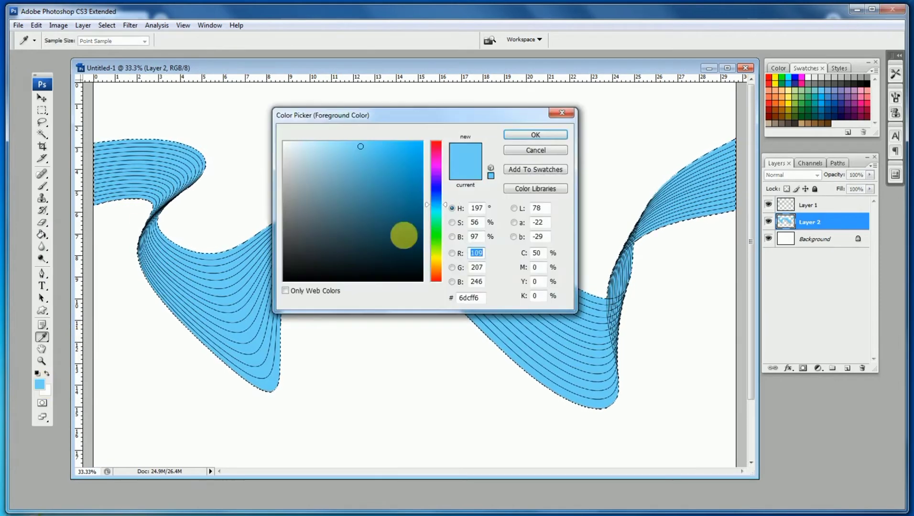
click(416, 201)
click(536, 135)
- Set the Brush to a soft 473 px tip and paint dark blue shading along the ribbon's edges and folds on Layer 2
click(43, 186)
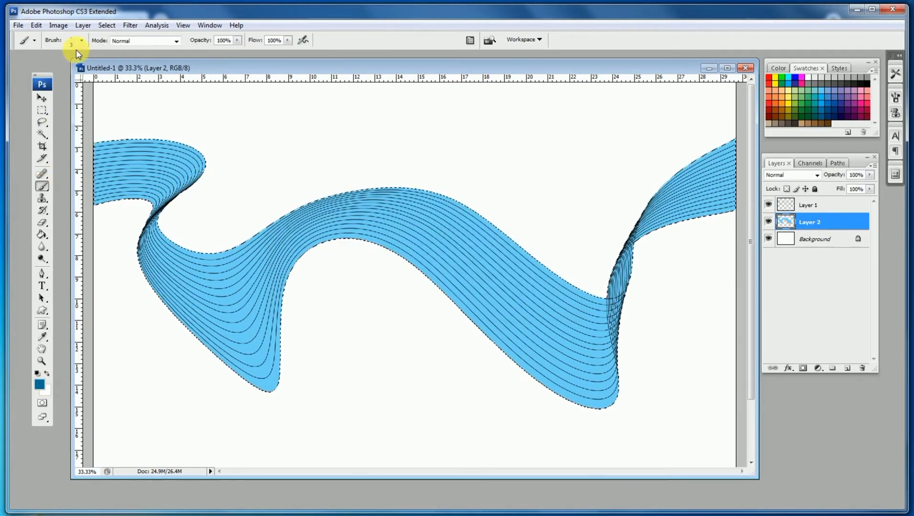
click(77, 40)
click(118, 165)
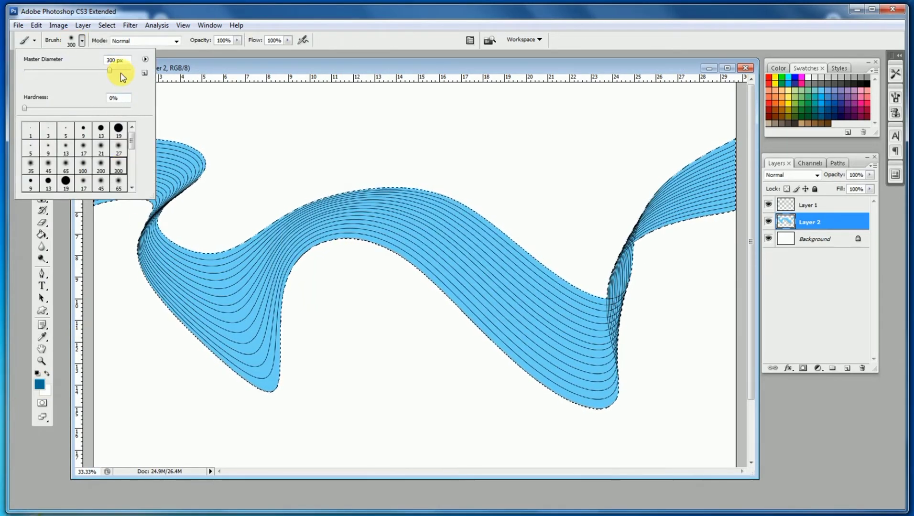
click(126, 71)
click(245, 68)
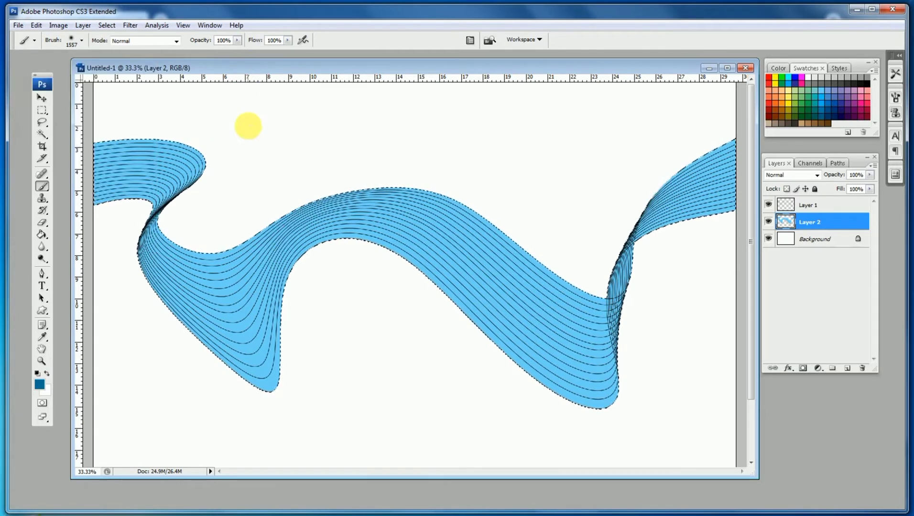
key(ctrl+minus)
click(82, 40)
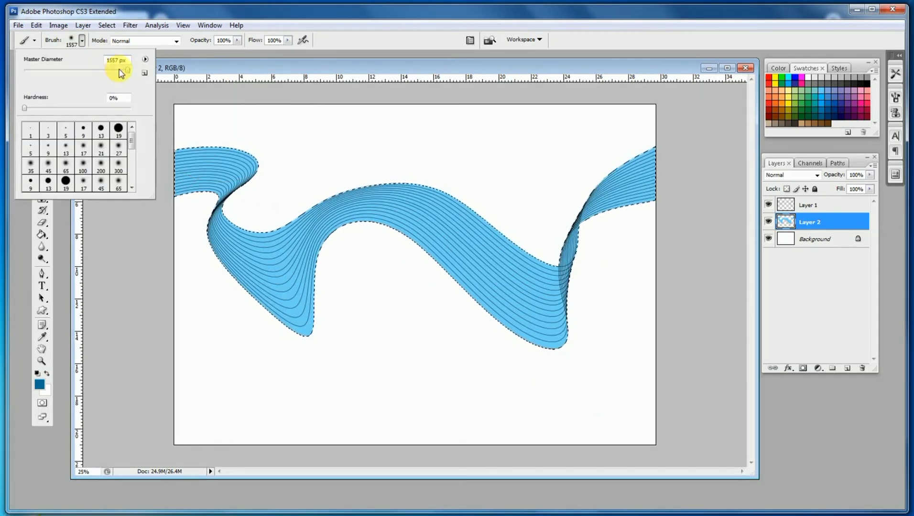
click(119, 69)
click(213, 65)
ctrl+click(235, 149)
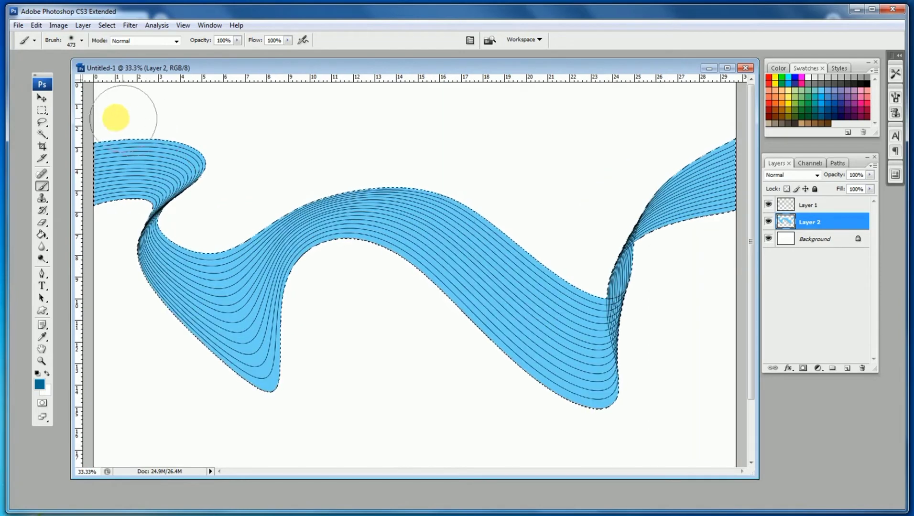
drag(193, 117, 181, 181)
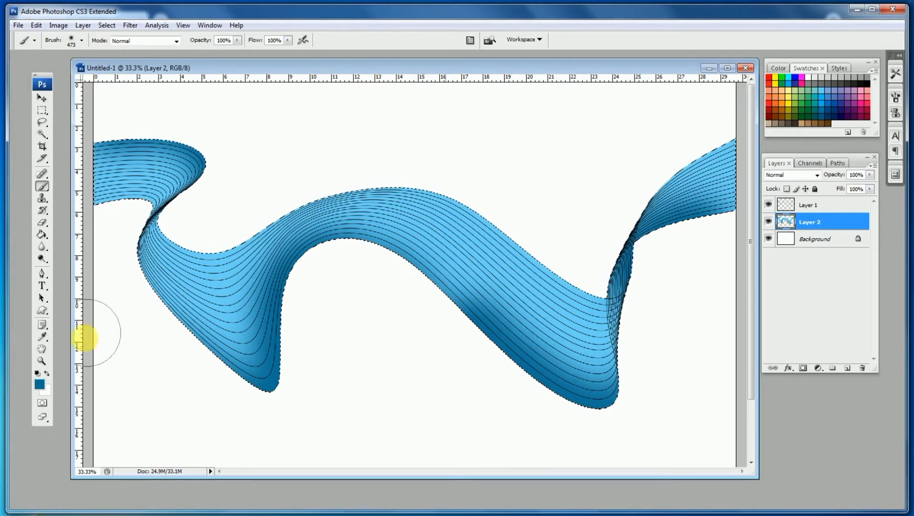
- Switch to white, brush soft highlights along the ribbon's light edges with brush opacity lowered to 59%, and deselect
click(47, 372)
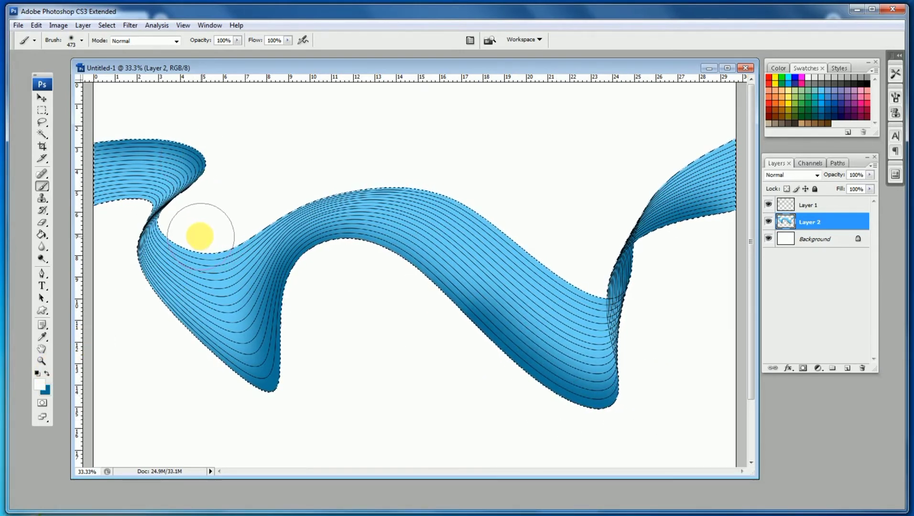
drag(200, 236, 230, 226)
mouse_move(287, 185)
mouse_down()
mouse_move(322, 167)
mouse_move(482, 209)
mouse_move(512, 228)
mouse_up()
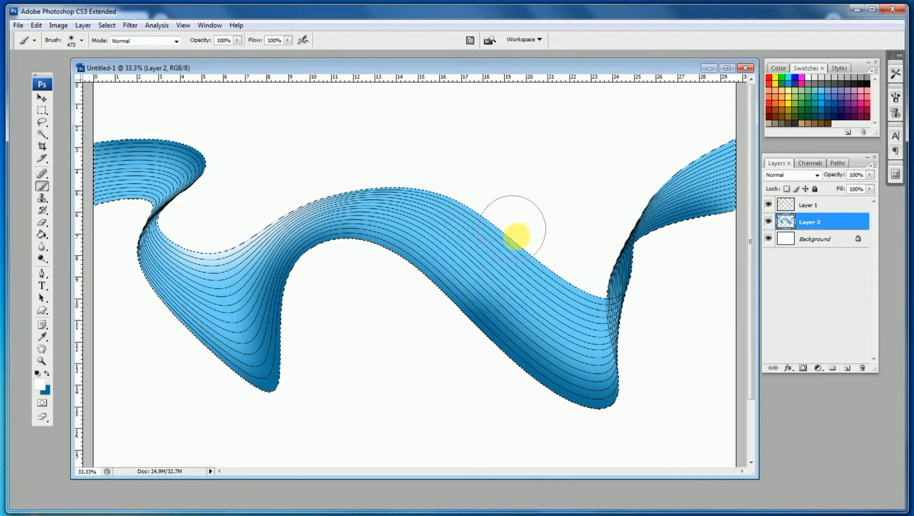
key(ctrl+z)
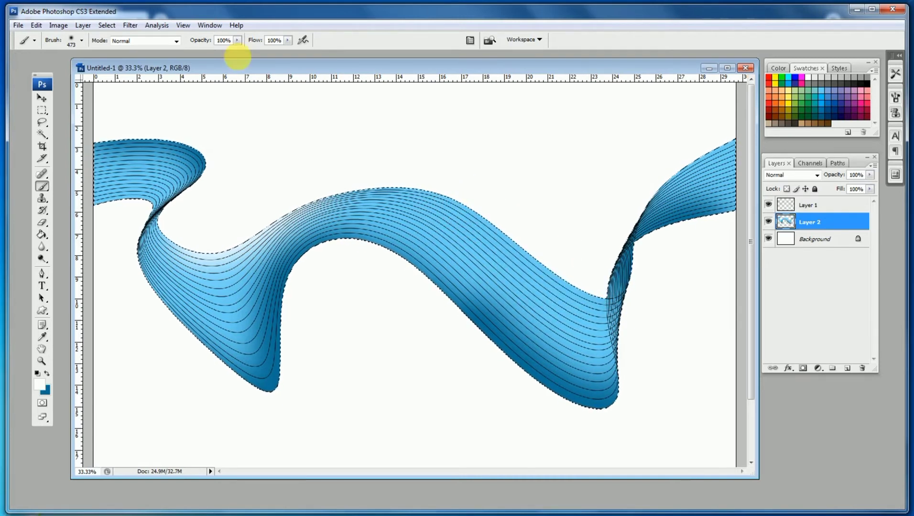
drag(238, 40, 215, 54)
mouse_move(402, 163)
mouse_down()
mouse_move(588, 265)
mouse_move(526, 231)
mouse_move(718, 137)
mouse_move(163, 159)
mouse_move(98, 212)
mouse_move(175, 229)
mouse_move(211, 259)
mouse_move(274, 191)
mouse_up()
key(ctrl+d)
key(ctrl+minus)
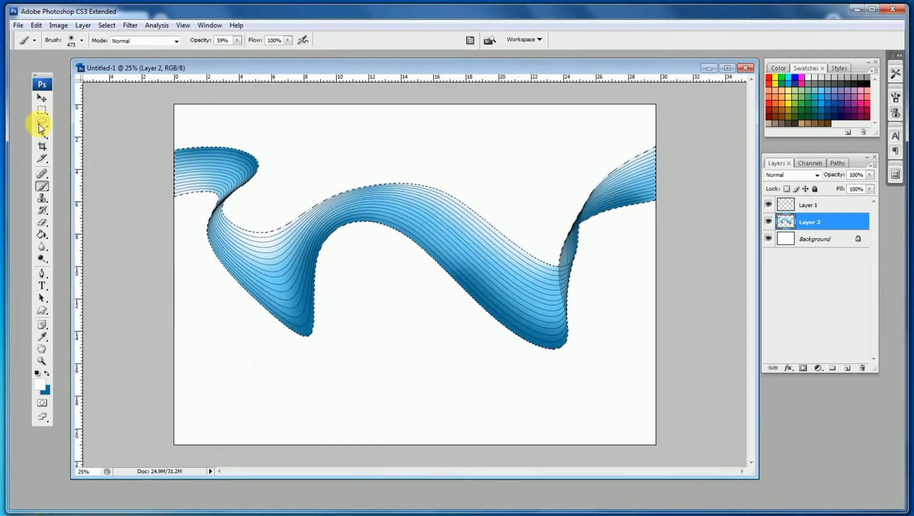
click(41, 123)
- Turn the black ribbon lines on Layer 1 white with Curves, raising the output to 255 at input 0
key(ctrl+plus)
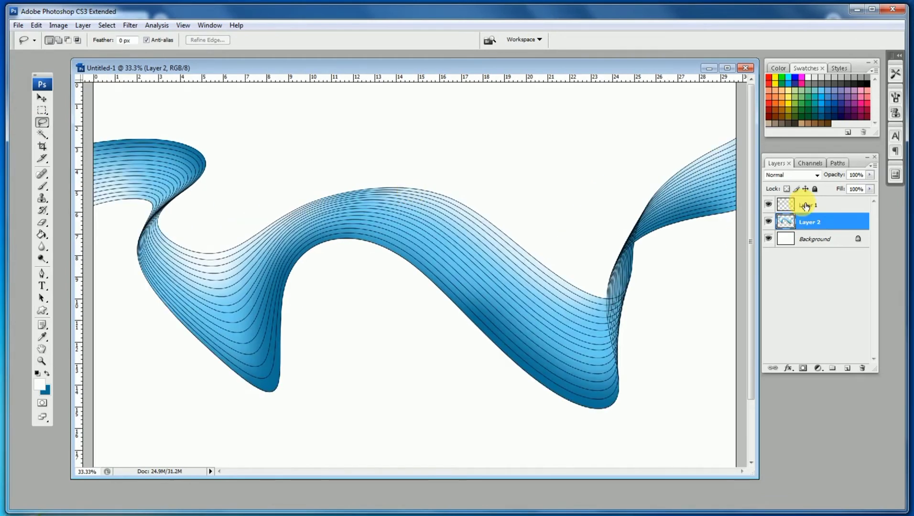
click(806, 205)
key(ctrl+m)
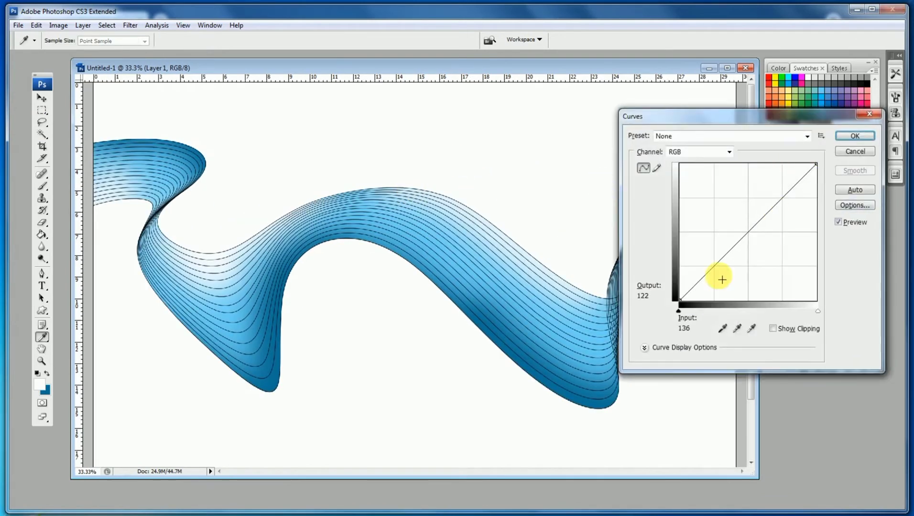
drag(679, 297, 665, 167)
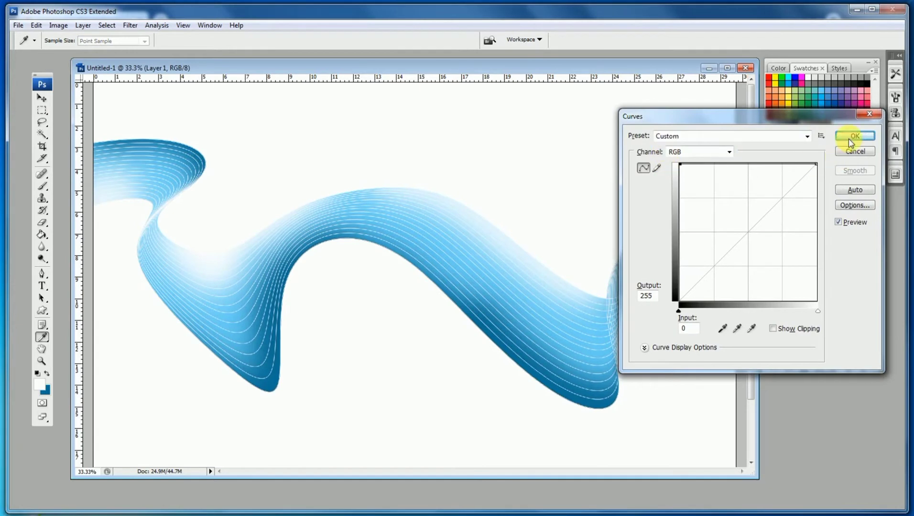
click(854, 137)
- Lower the Fill of the blue ribbon on Layer 2 to 56%
click(42, 99)
click(807, 221)
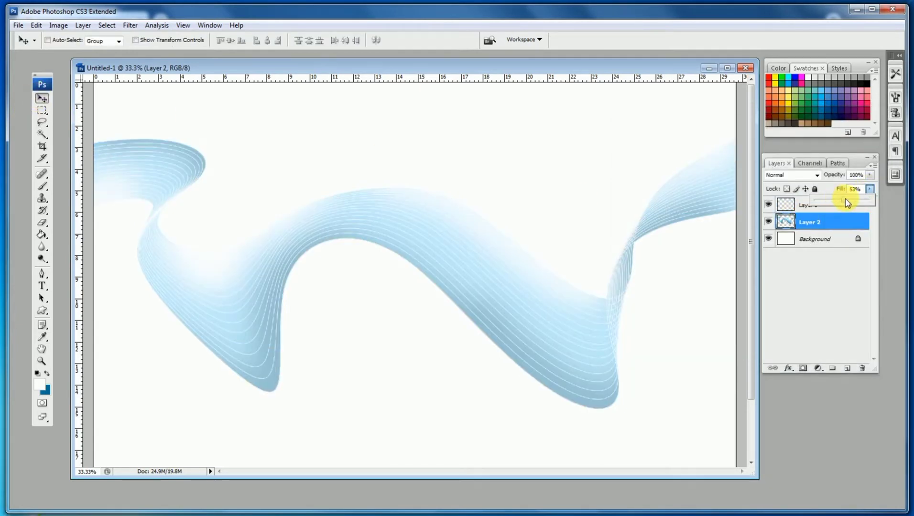
drag(846, 201, 847, 201)
click(469, 250)
scroll(467, 249, down, 2)
scroll(467, 246, up, 1)
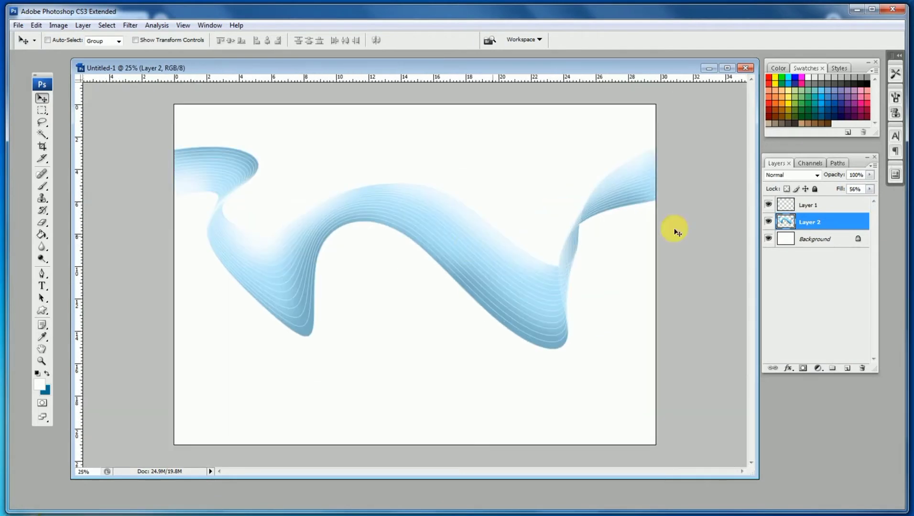
- Merge the white lines on Layer 1 and the blue ribbon on Layer 2 into one layer
shift+click(823, 206)
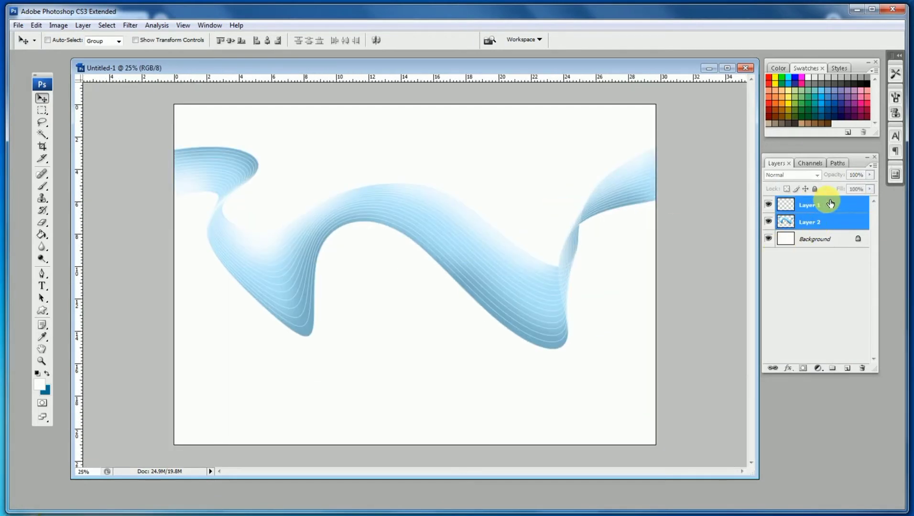
click(871, 168)
click(793, 355)
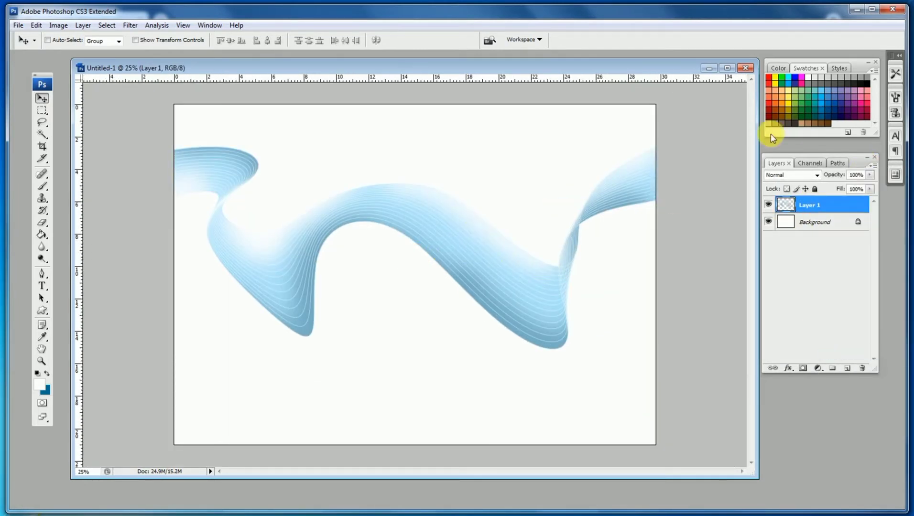
- Set the foreground color to teal and the background color to white
click(814, 97)
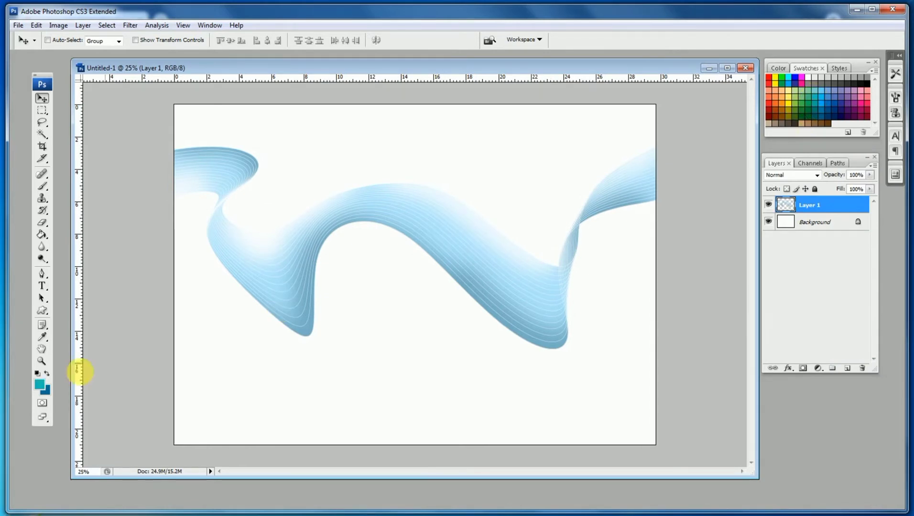
click(44, 389)
click(506, 136)
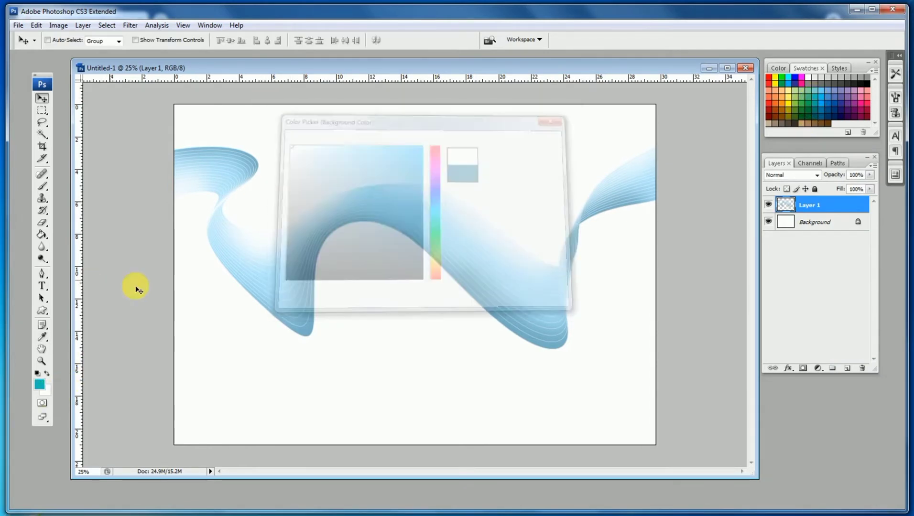
- Fill a new layer above the Background with a linear teal-to-white gradient running diagonally from the canvas's lower left to its upper right
click(43, 236)
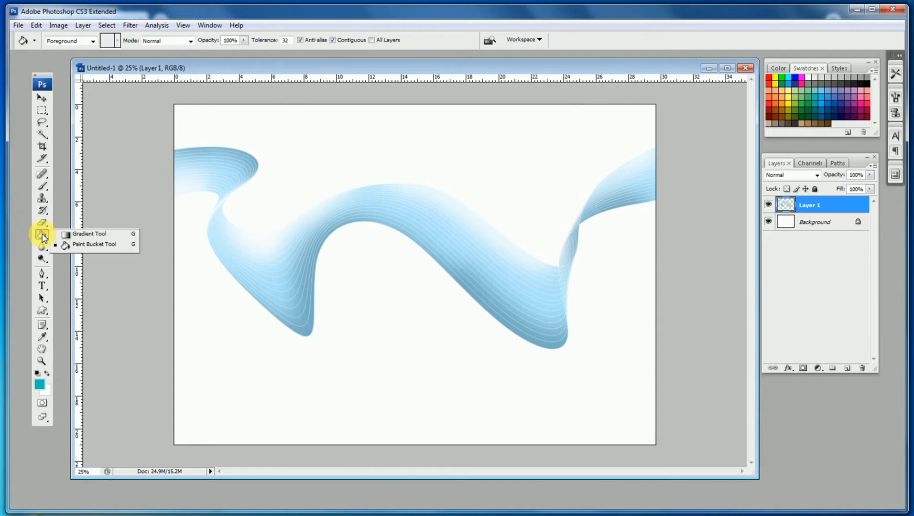
click(77, 233)
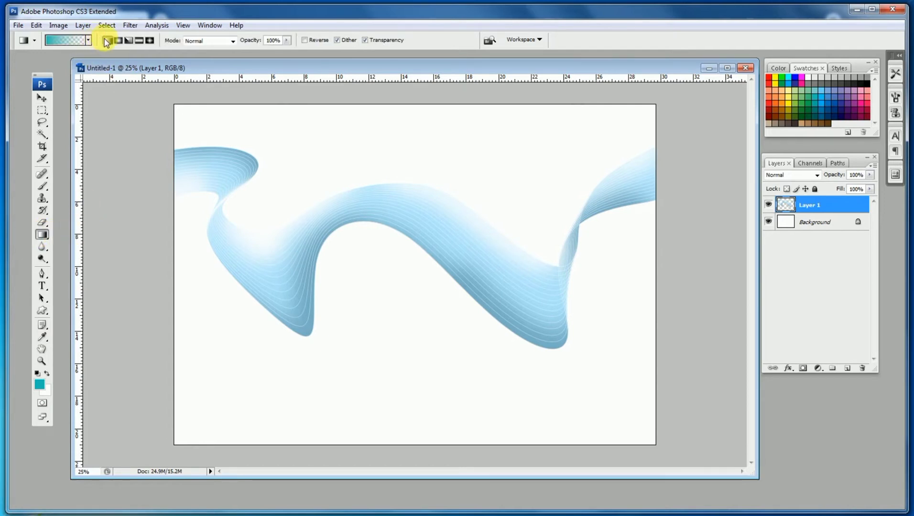
click(74, 41)
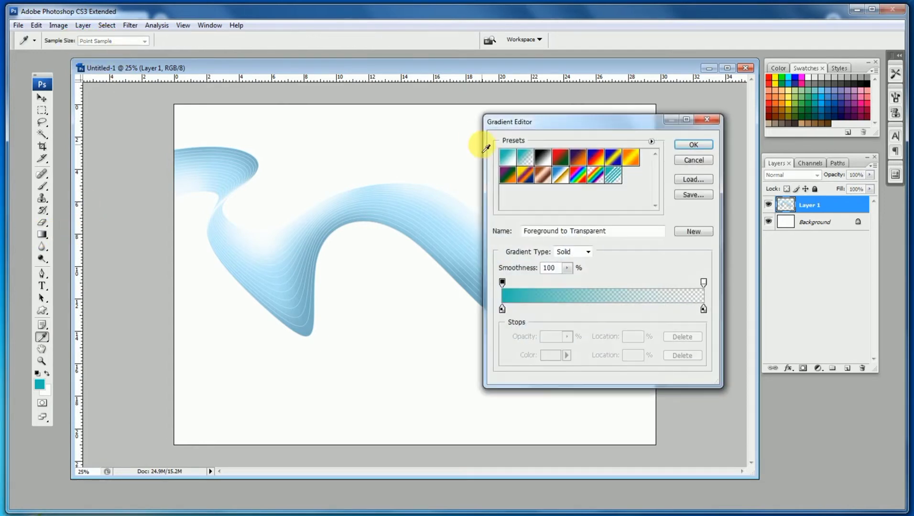
click(510, 158)
click(693, 144)
click(813, 221)
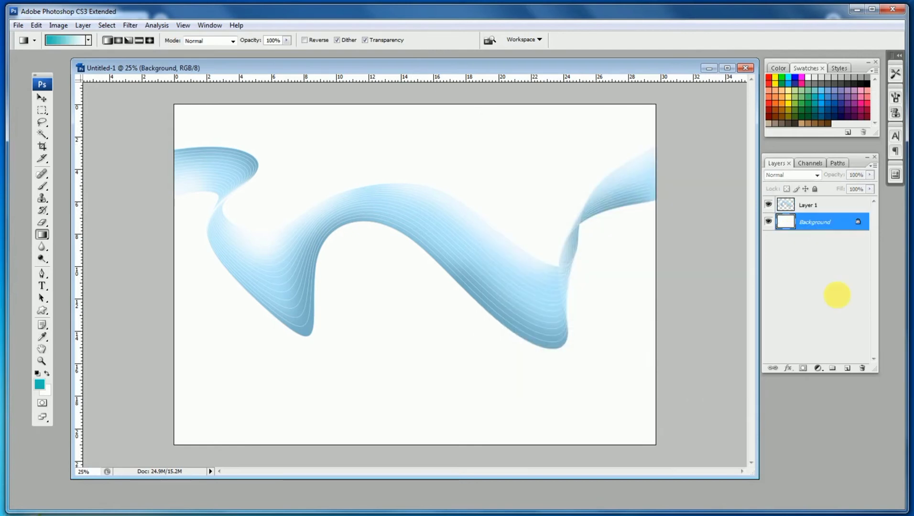
click(851, 370)
drag(230, 408, 599, 179)
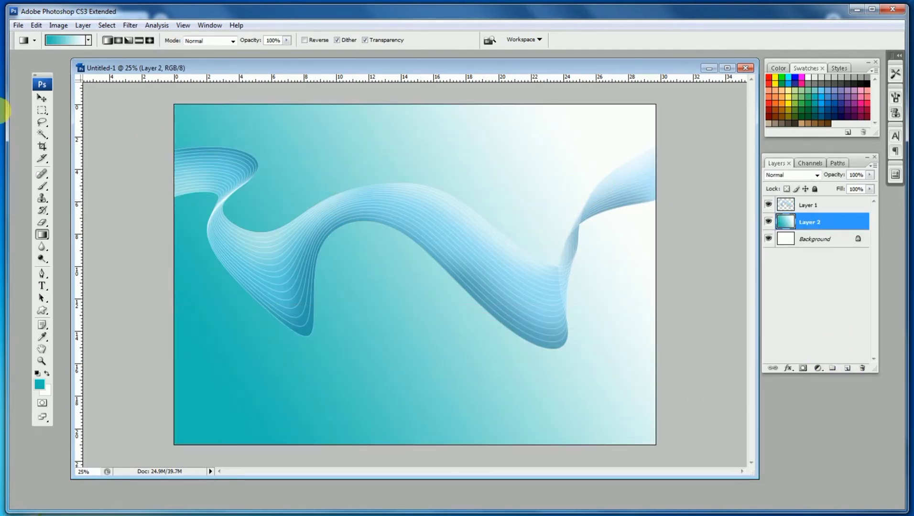
- Lower the Fill of the merged ribbon on Layer 1 to 80%
click(42, 99)
click(821, 206)
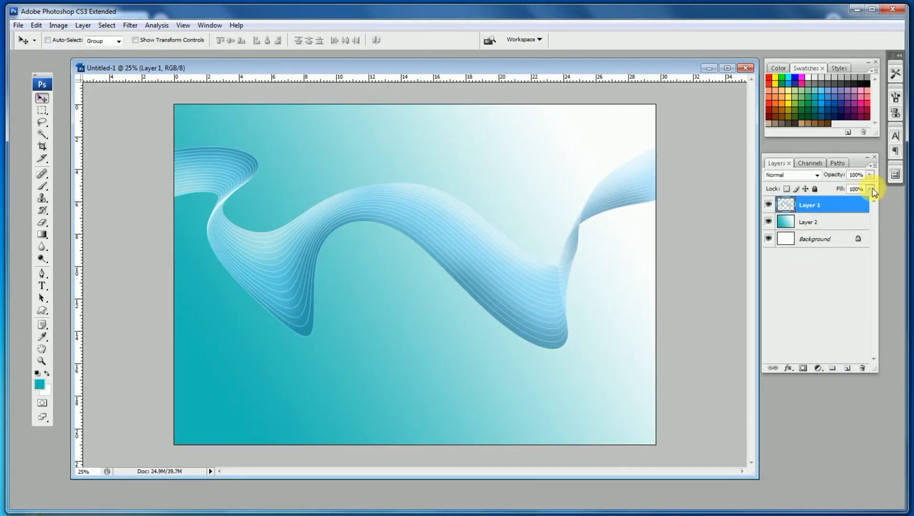
drag(871, 190, 852, 201)
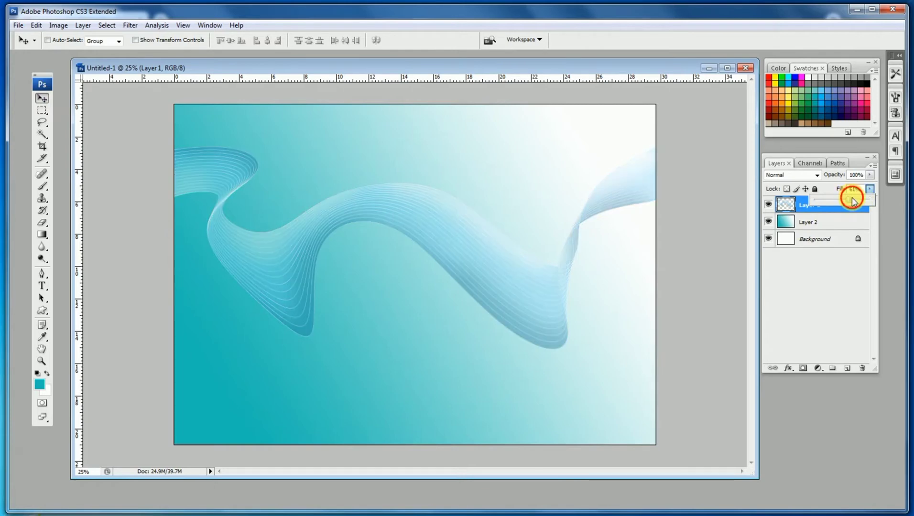
click(811, 228)
- Duplicate the ribbon slightly below the original and shift the copy's Hue by +25
drag(470, 218, 461, 249)
click(59, 25)
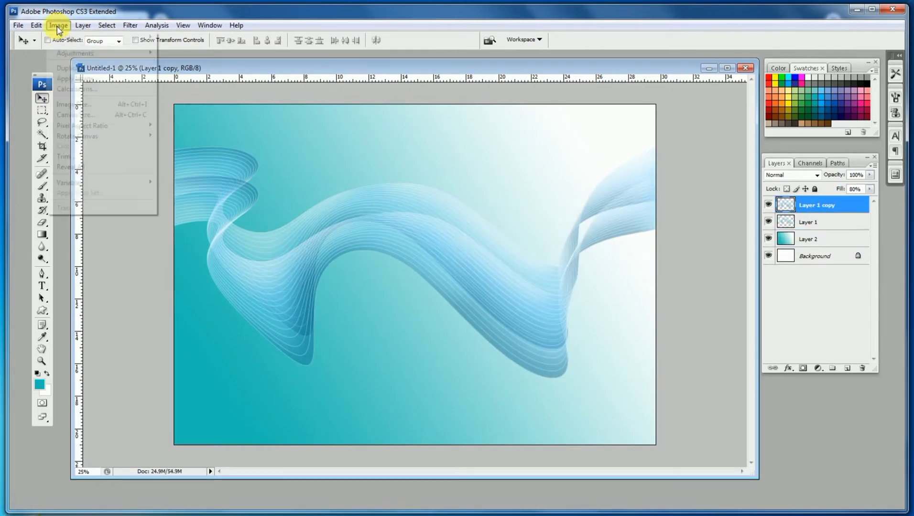
mouse_move(95, 49)
click(214, 140)
drag(578, 305, 619, 313)
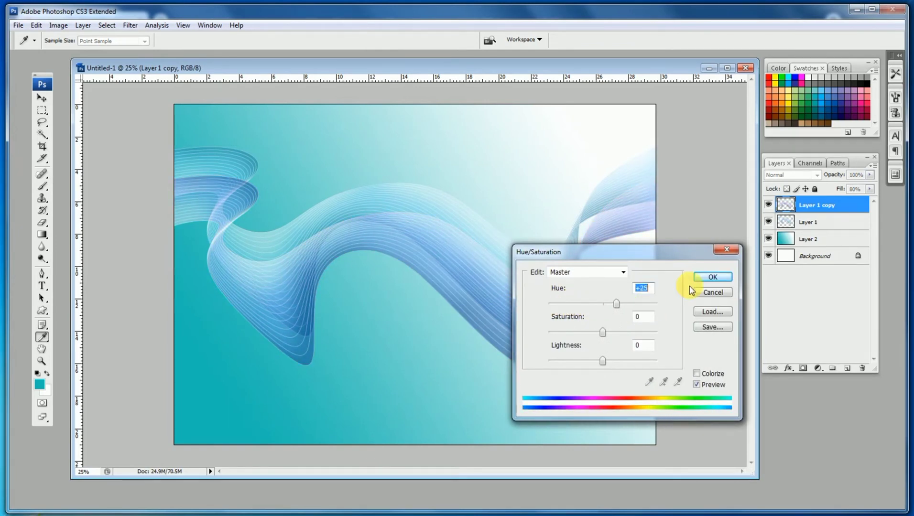
click(706, 278)
- Flip the duplicated ribbon layer horizontally so that it crosses the original
key(v)
click(36, 25)
mouse_move(96, 218)
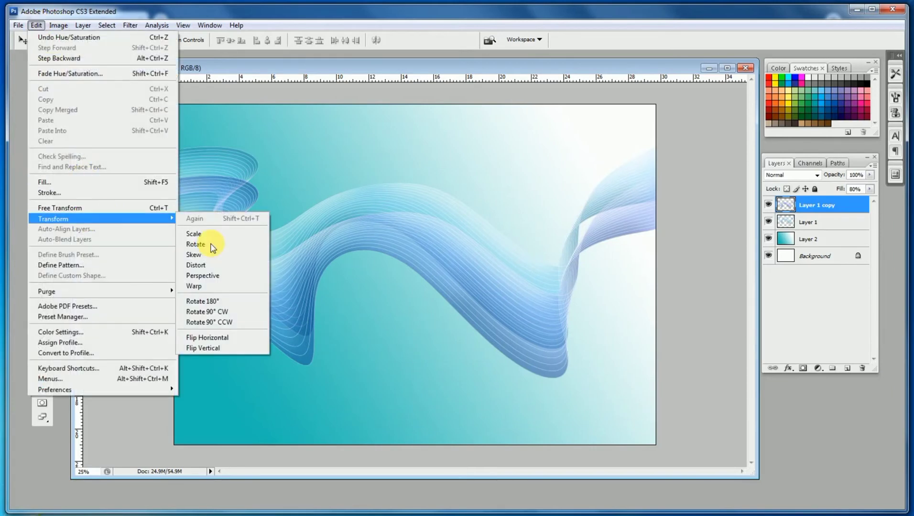
click(228, 338)
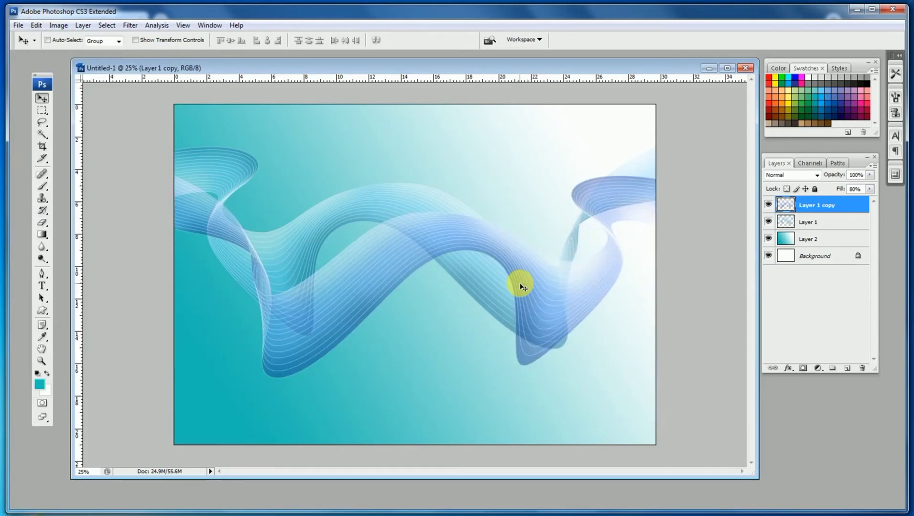
- Set the blending mode of the flipped ribbon on Layer 1 copy to Overlay
click(793, 176)
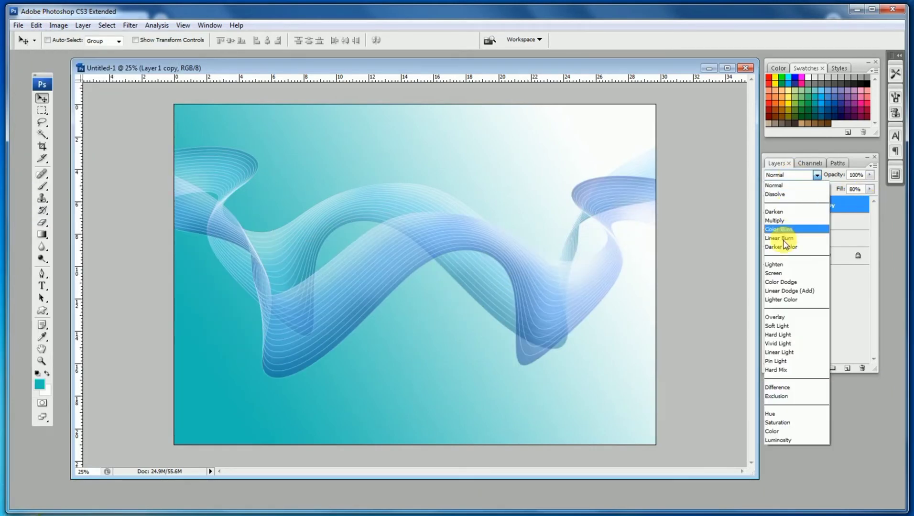
click(774, 317)
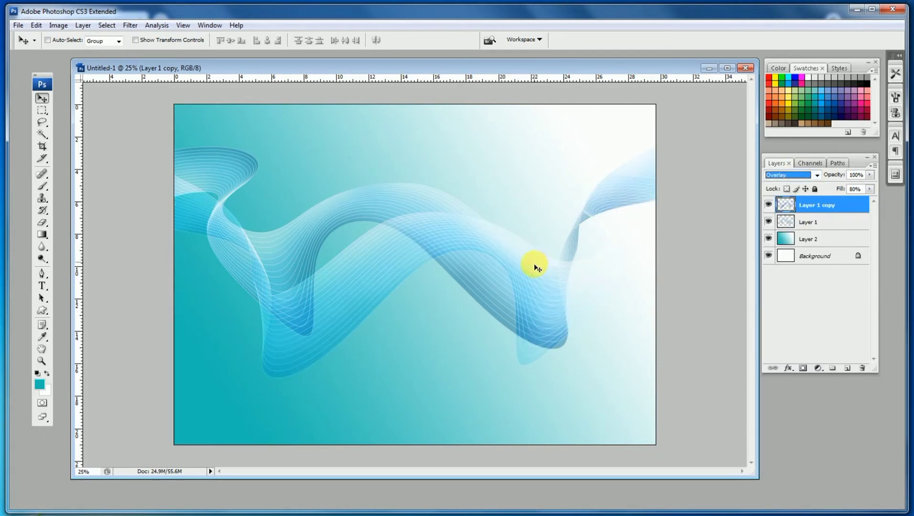
- Duplicate the original Layer 1 ribbon, flip the copy horizontally and move it down over the other ribbons
drag(365, 200, 367, 163)
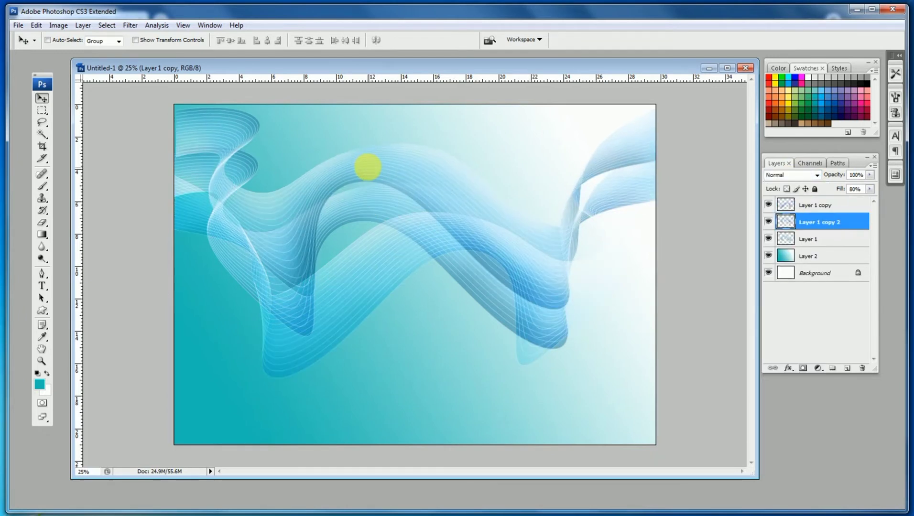
click(42, 28)
mouse_move(98, 215)
click(215, 336)
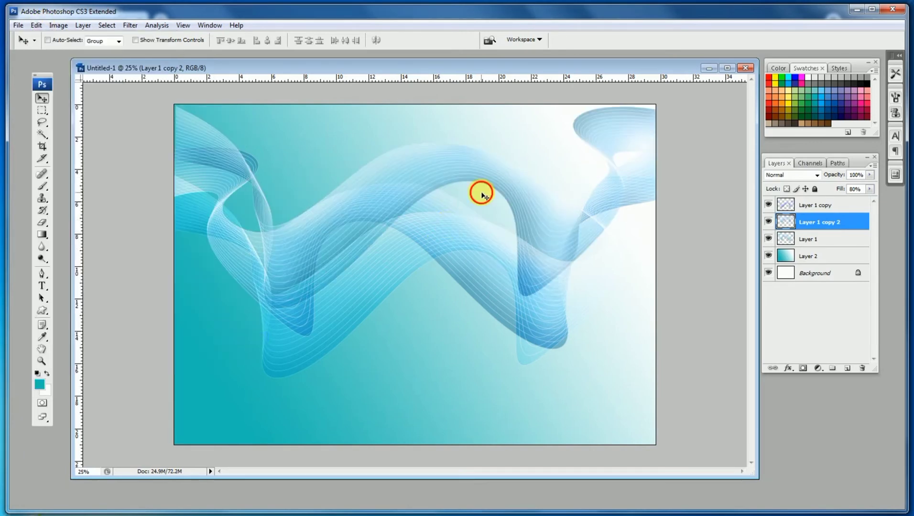
drag(482, 194, 488, 286)
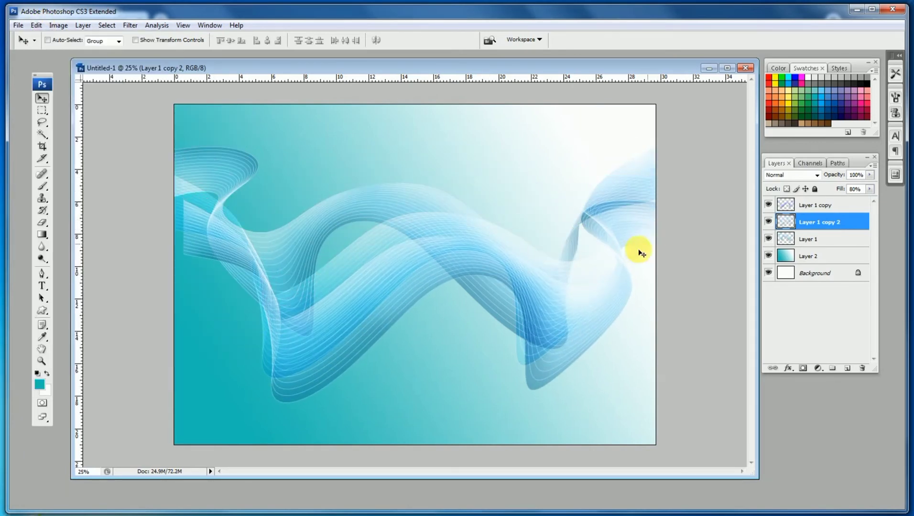
- Free-transform the new flipped copy: widen it to about 119%, tilt it slightly clockwise and position it above the other ribbons
key(ctrl+t)
drag(667, 300, 648, 240)
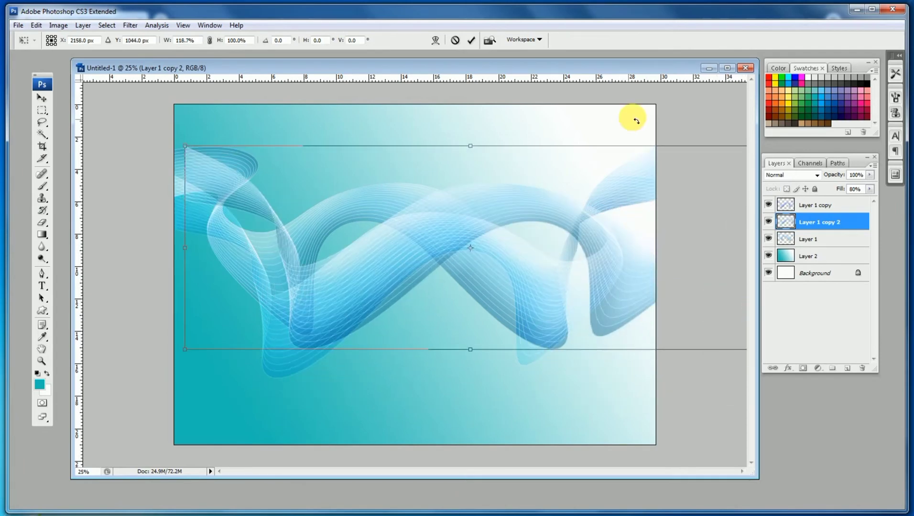
drag(636, 121, 652, 150)
drag(586, 245, 561, 191)
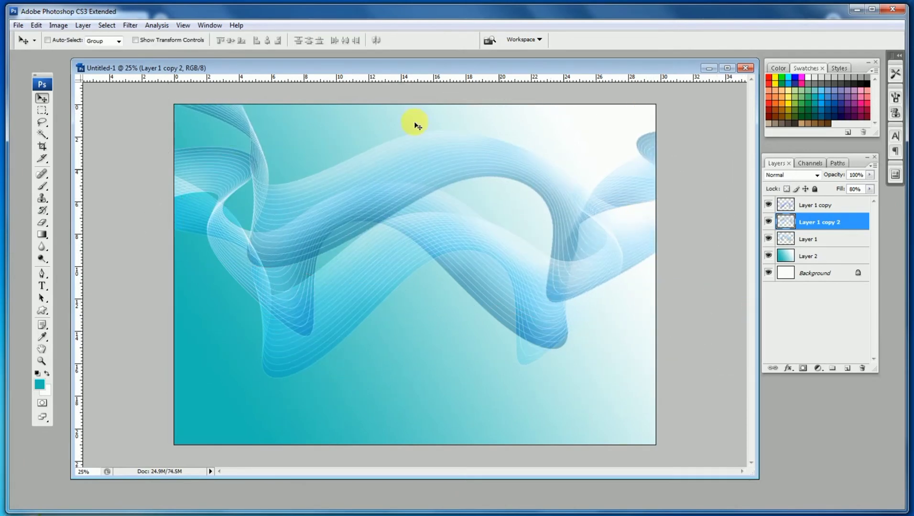
- Recolor the widened ribbon copy pink by shifting its Hue by +120
click(55, 27)
mouse_move(81, 52)
click(251, 128)
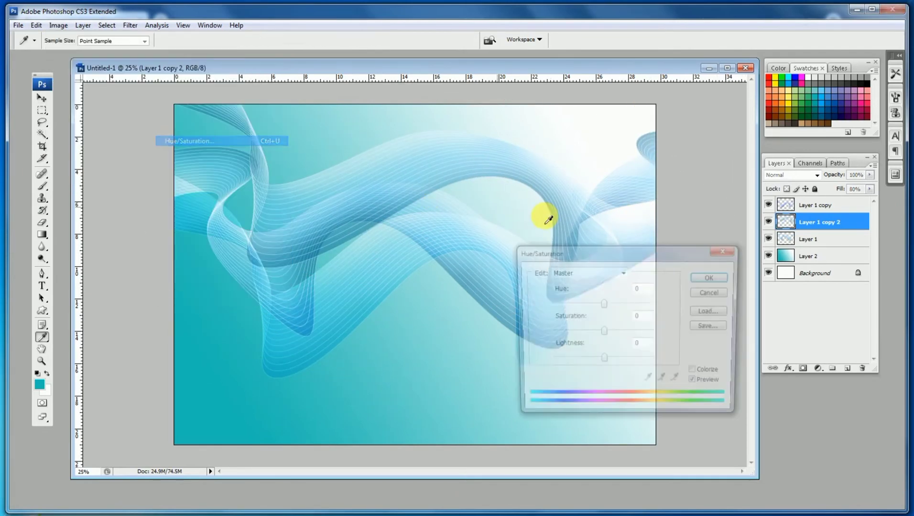
drag(569, 306, 645, 308)
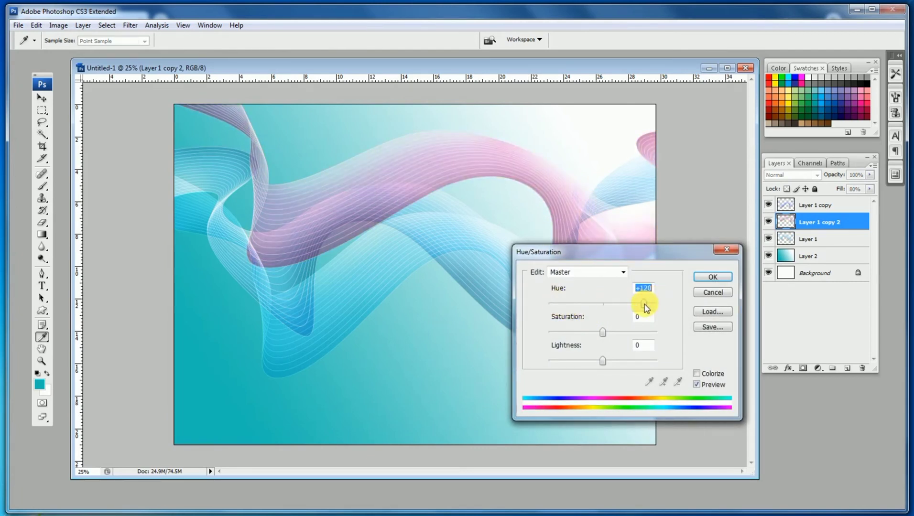
click(713, 277)
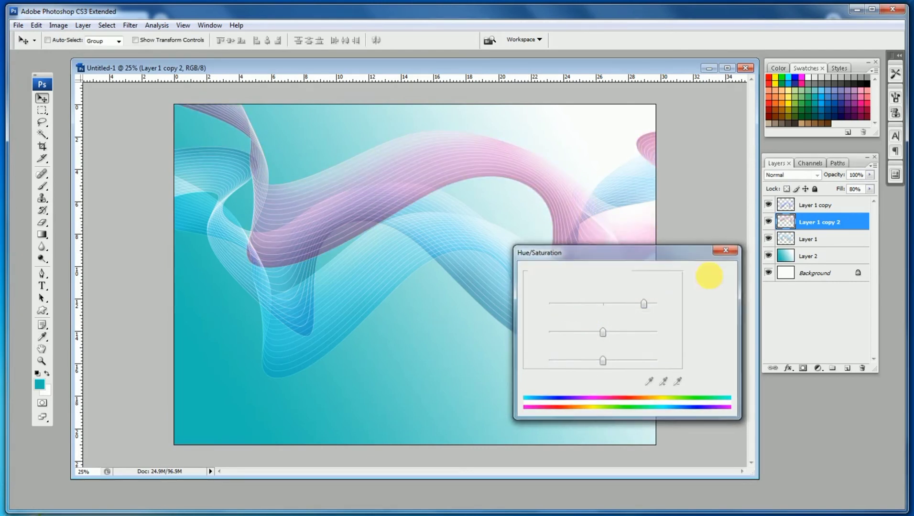
- Set the pink ribbon's blending mode to Overlay and move it down toward the canvas's lower left
click(782, 179)
click(793, 323)
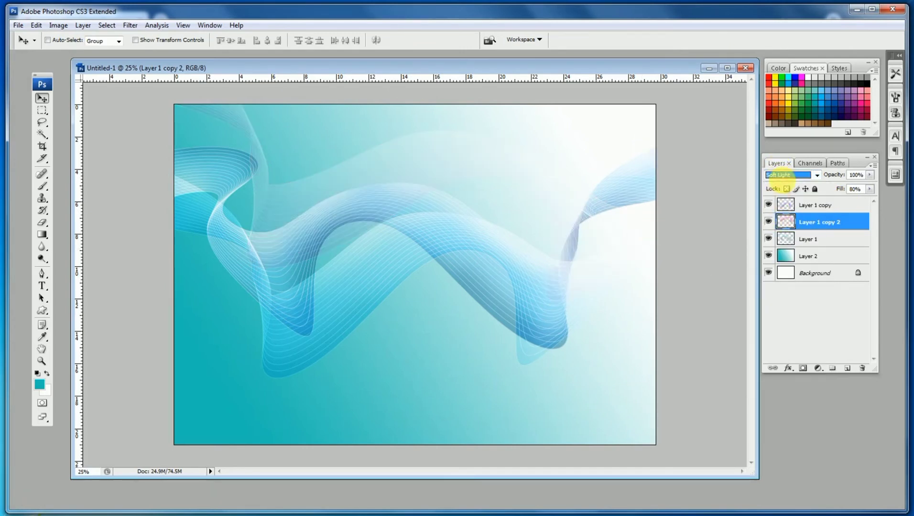
click(796, 177)
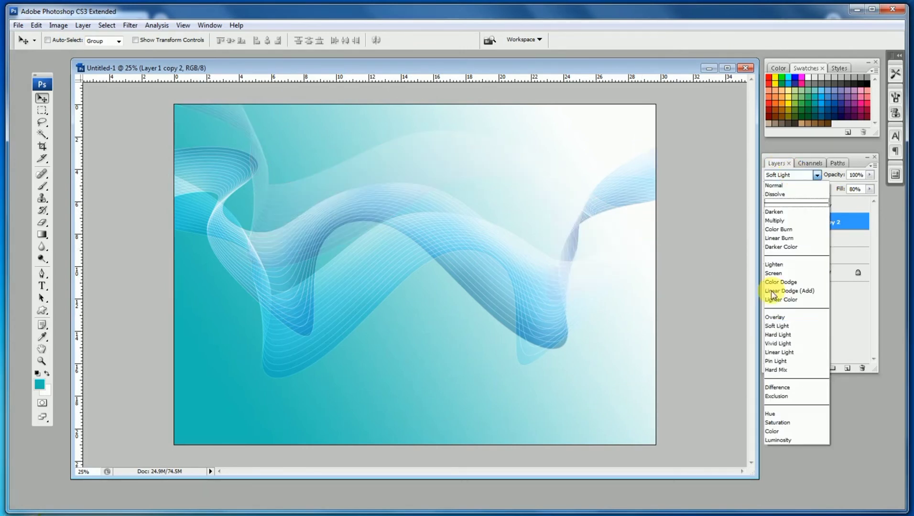
click(777, 317)
drag(493, 176, 408, 276)
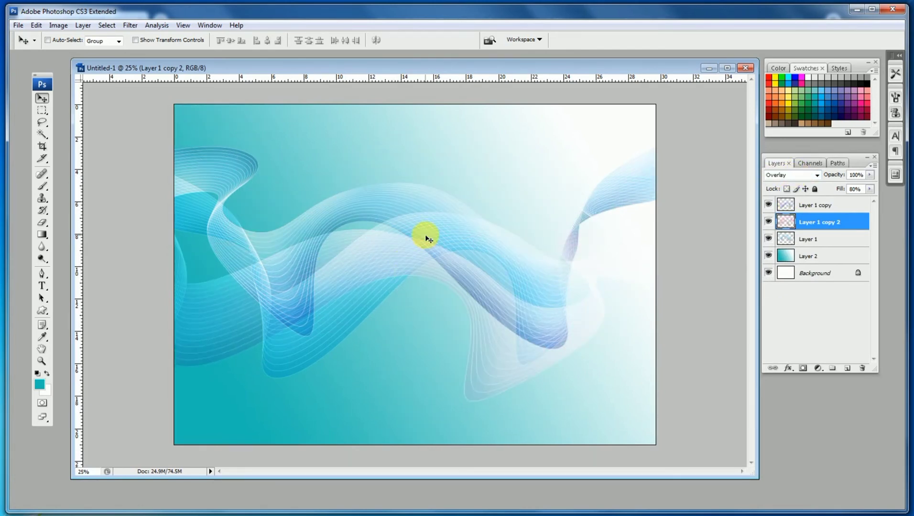
- Duplicate the original blue Layer 1 ribbon slightly above itself and rotate the copy 23.3° clockwise
drag(332, 225, 337, 199)
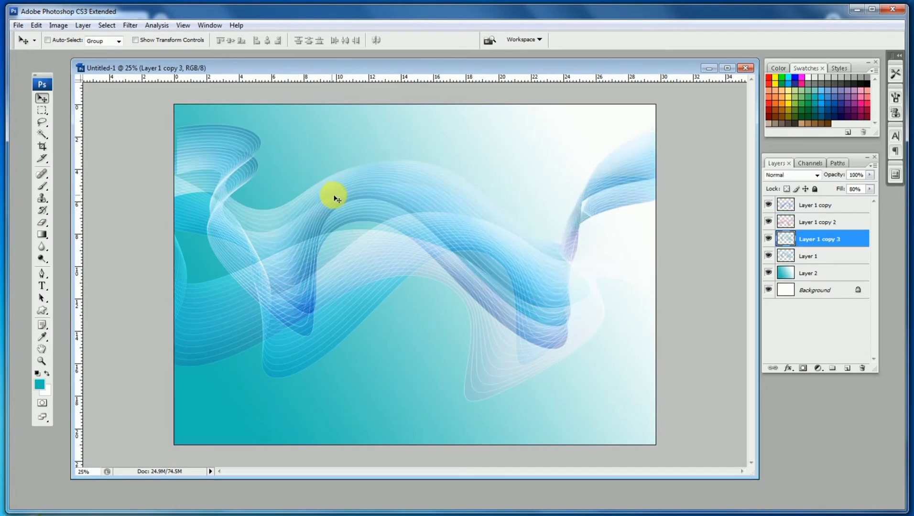
key(ctrl+t)
drag(703, 137, 586, 267)
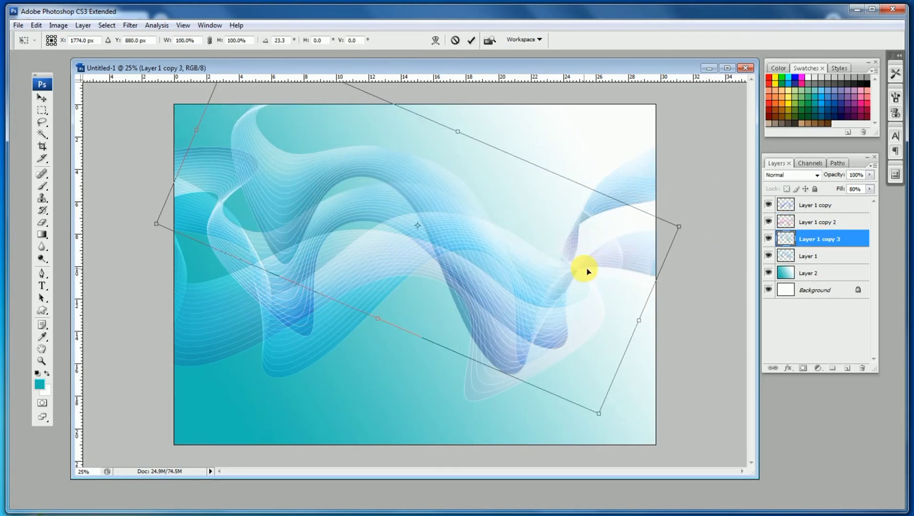
double_click(592, 277)
- Recolor the rotated ribbon copy with a Hue of +143 and a Lightness of +29
click(59, 25)
mouse_move(77, 51)
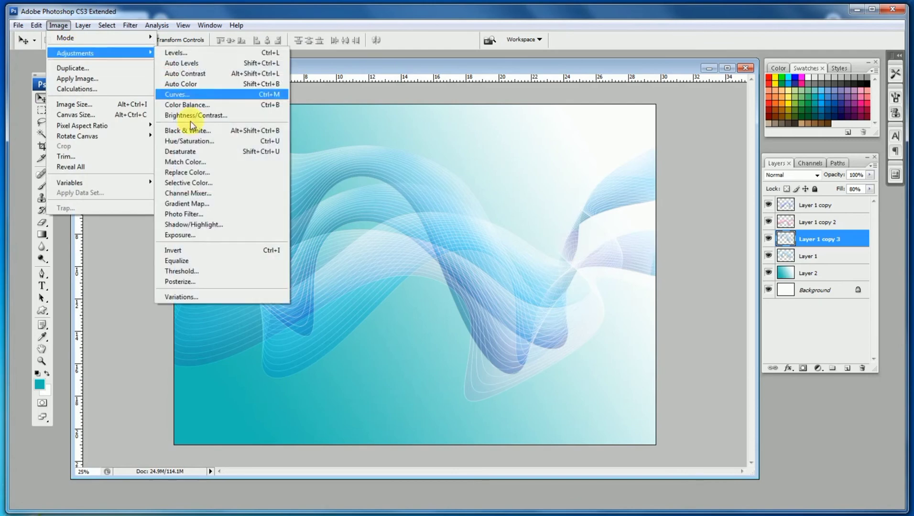
click(189, 141)
drag(557, 304, 655, 314)
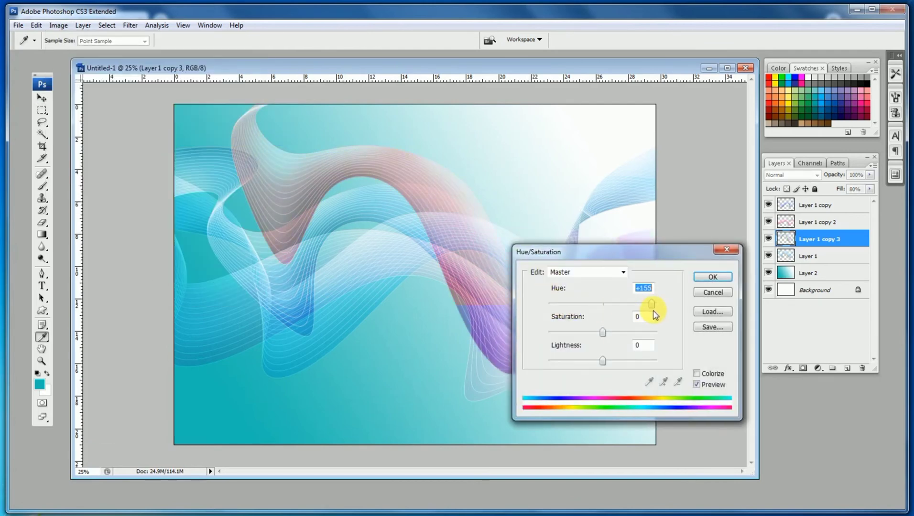
click(620, 362)
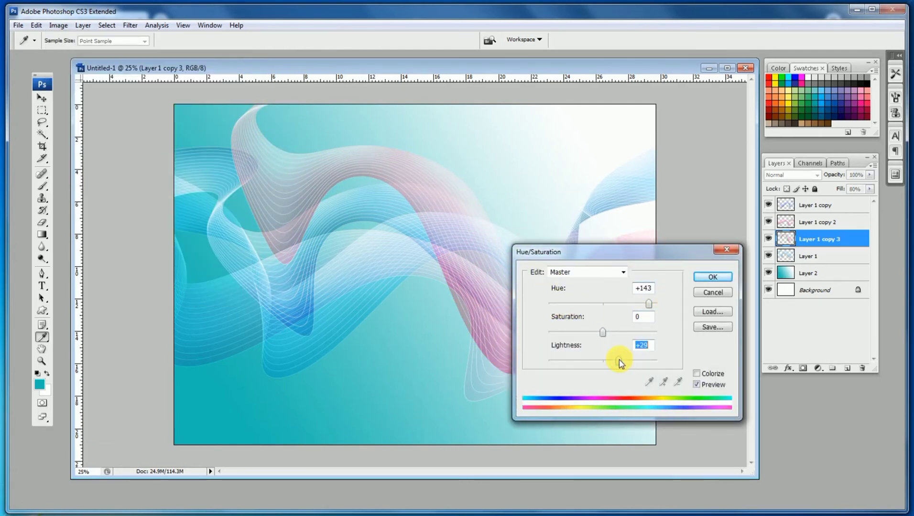
click(711, 277)
- Lower the rotated pink ribbon's Fill to 69% and move it up toward the canvas's upper edge
drag(865, 198, 857, 198)
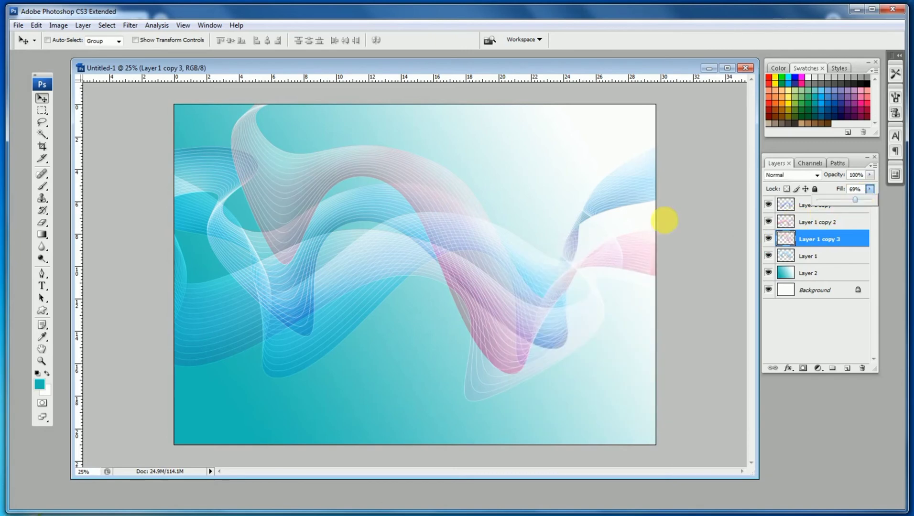
drag(475, 239, 496, 206)
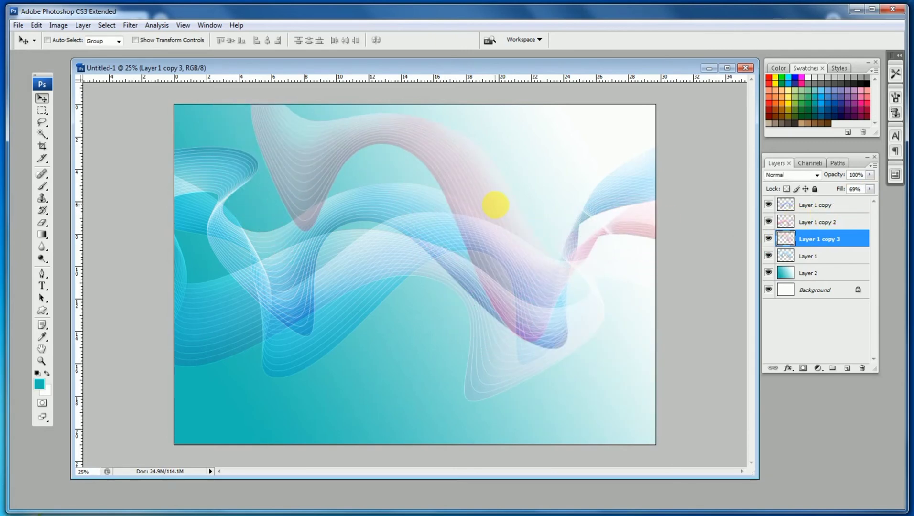
- Duplicate the rotated pink ribbon, flip the copy horizontally and place it in the canvas's lower-left area
alt+drag(449, 156, 381, 217)
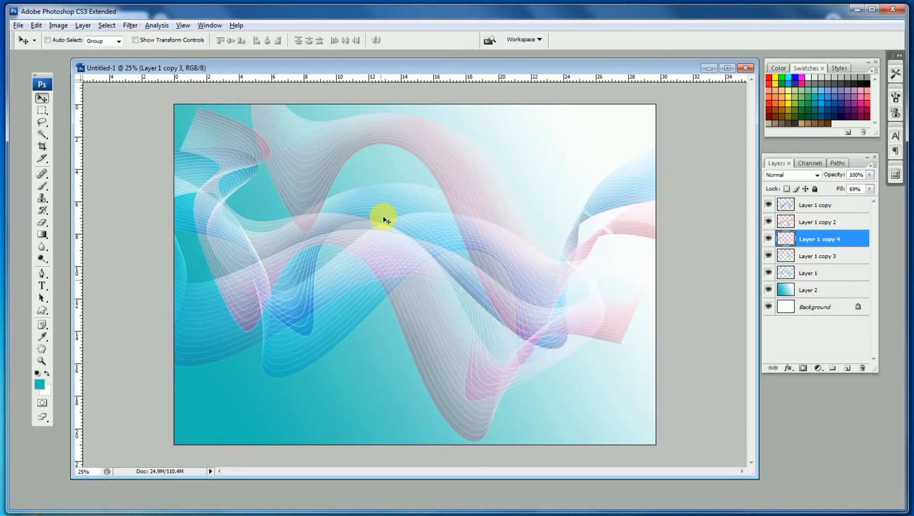
click(36, 25)
mouse_move(76, 218)
click(215, 337)
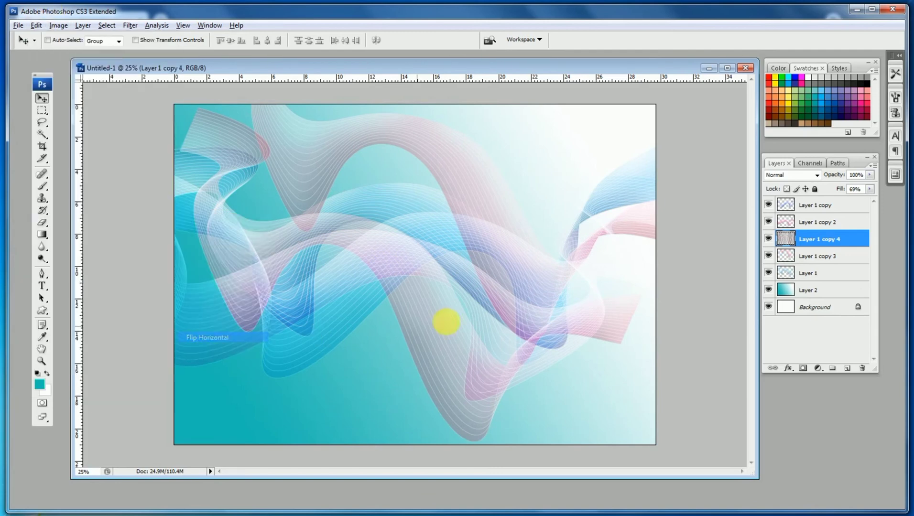
drag(540, 246, 484, 276)
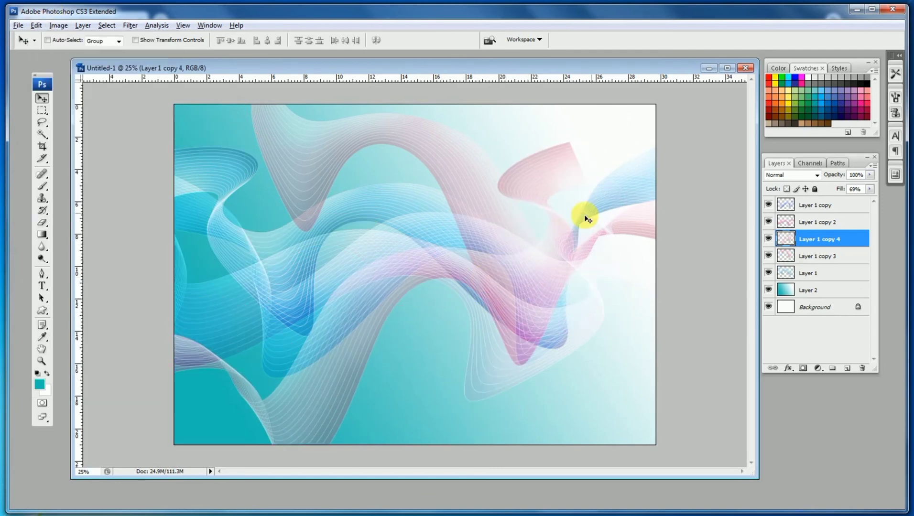
drag(586, 212, 433, 278)
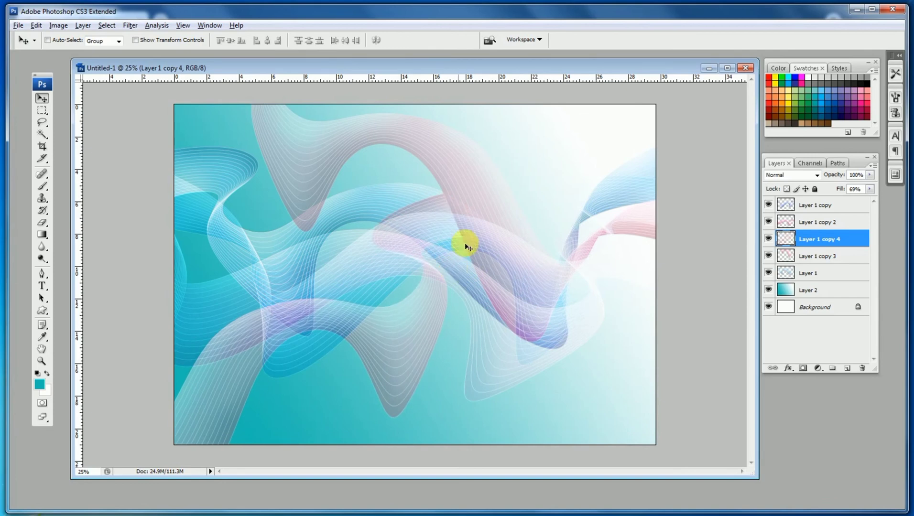
- Recolor the lower-left ribbon copy green with a Hue of +153, raised Saturation and a Lightness of +24
click(58, 25)
mouse_move(86, 49)
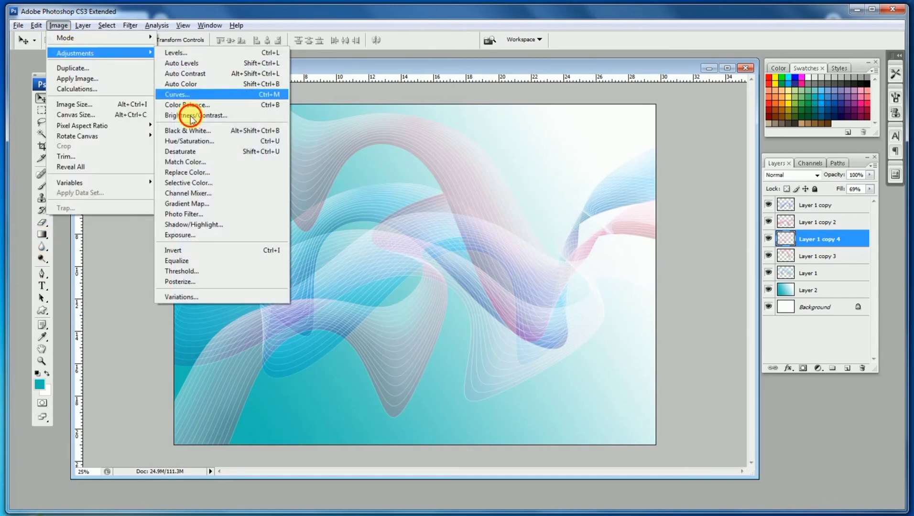
click(224, 141)
drag(559, 304, 651, 304)
drag(602, 361, 620, 365)
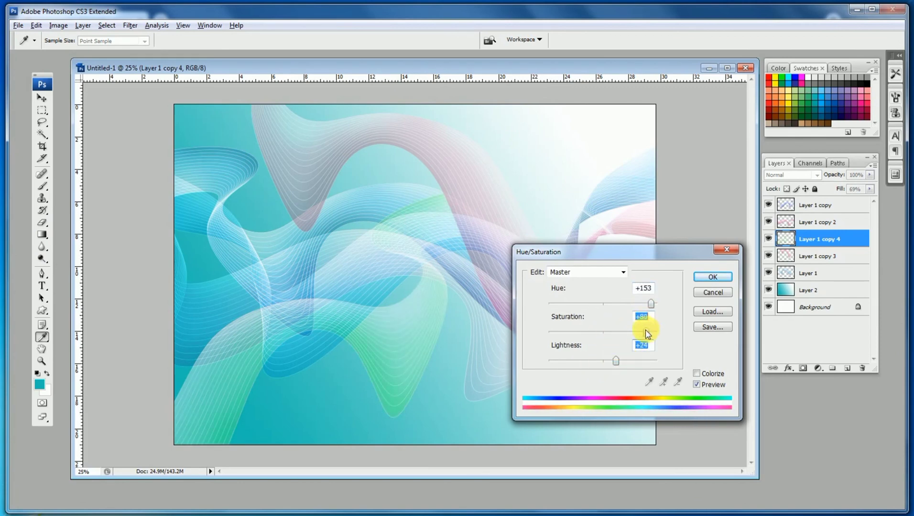
drag(647, 334, 641, 332)
click(713, 274)
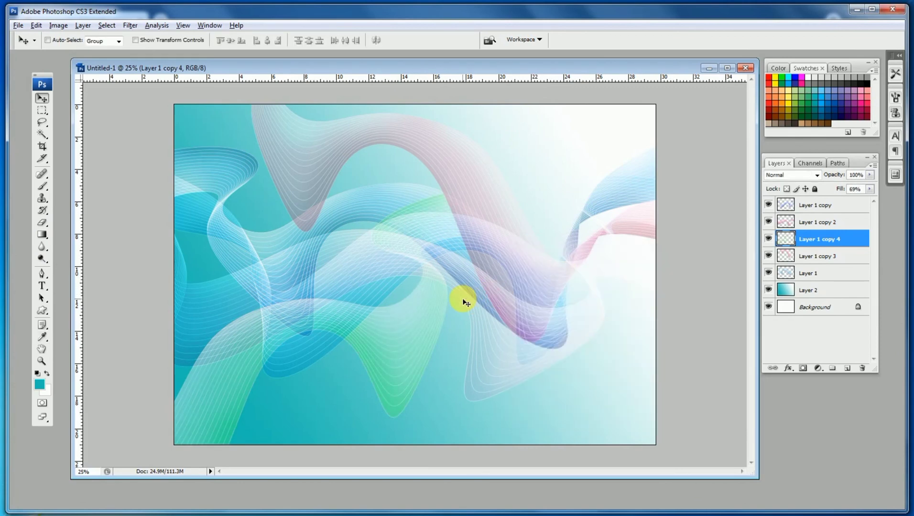
scroll(460, 284, down, 1)
scroll(441, 254, up, 2)
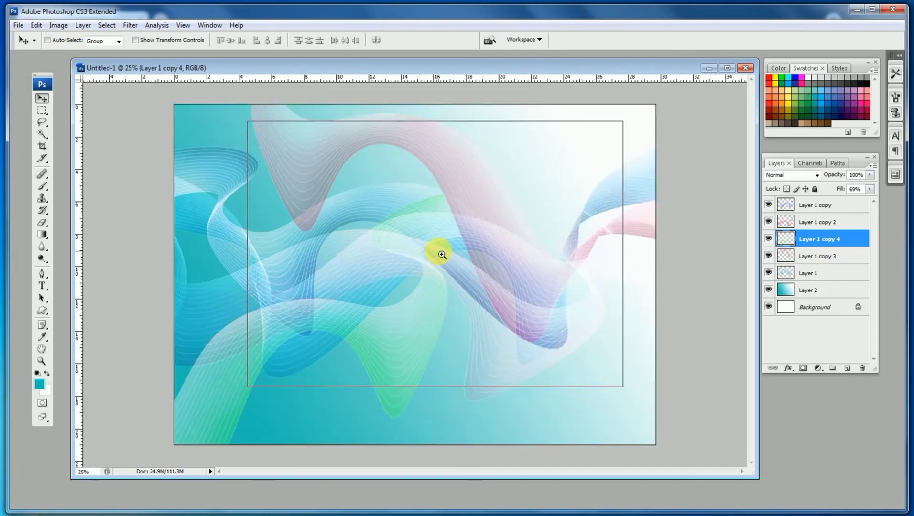
scroll(450, 246, down, 1)
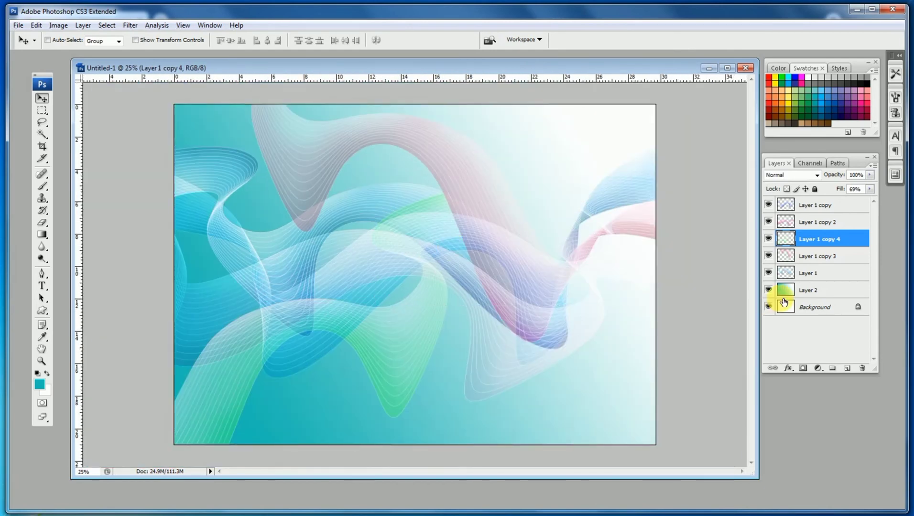
- Recolor the gradient on Layer 2 purple with a Hue of +96 and a Saturation of -37
click(816, 285)
click(58, 26)
mouse_move(79, 53)
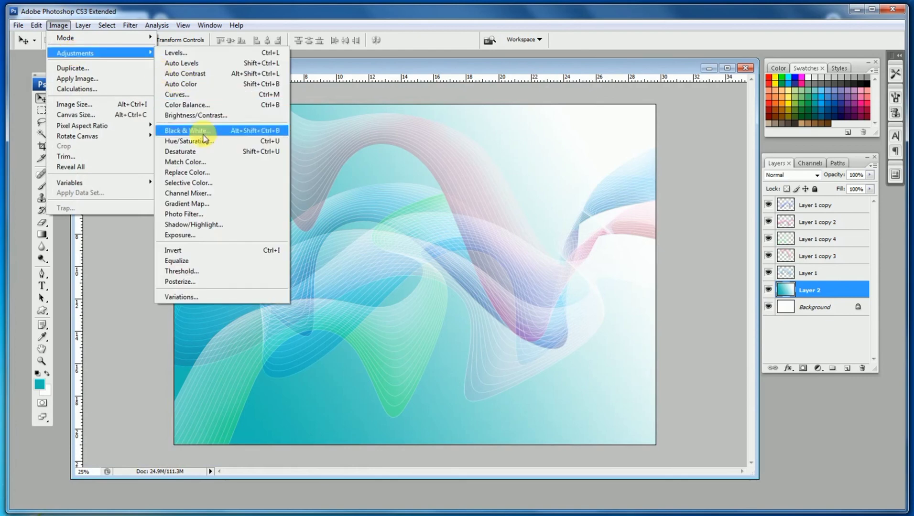
click(260, 129)
drag(603, 303, 585, 339)
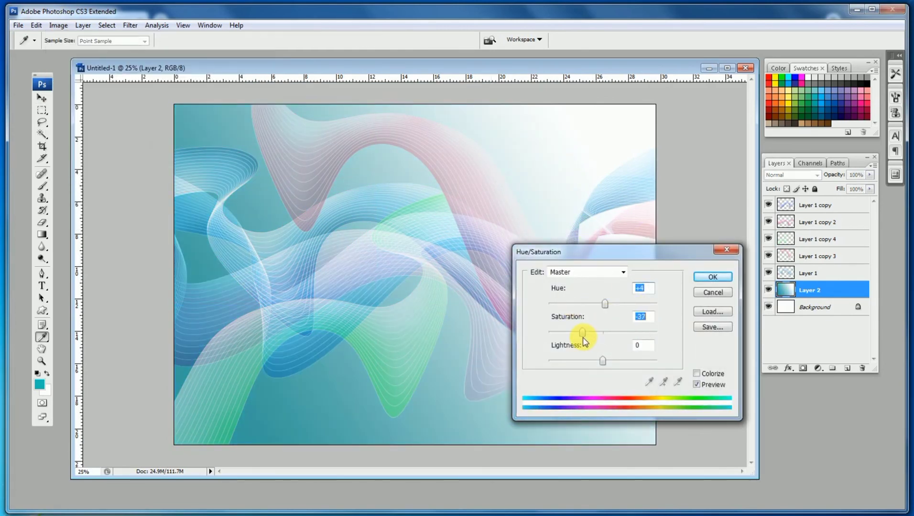
drag(604, 307, 640, 303)
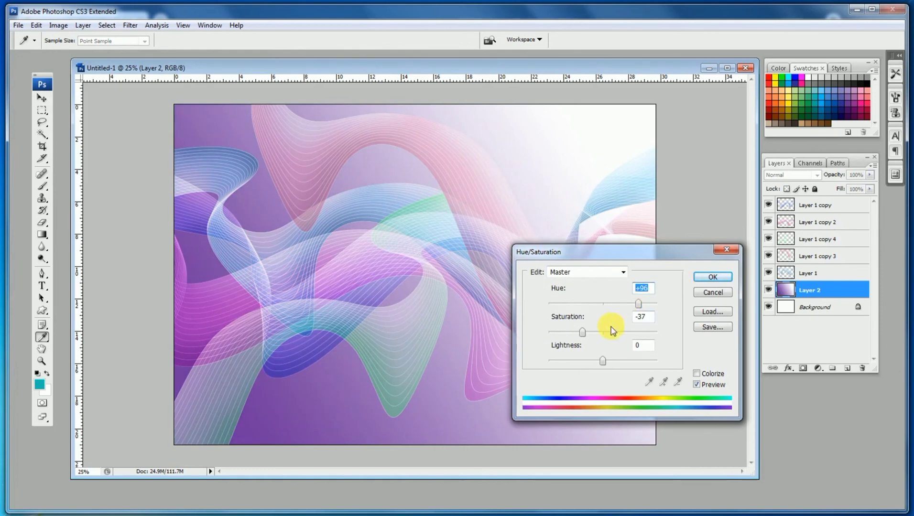
click(712, 278)
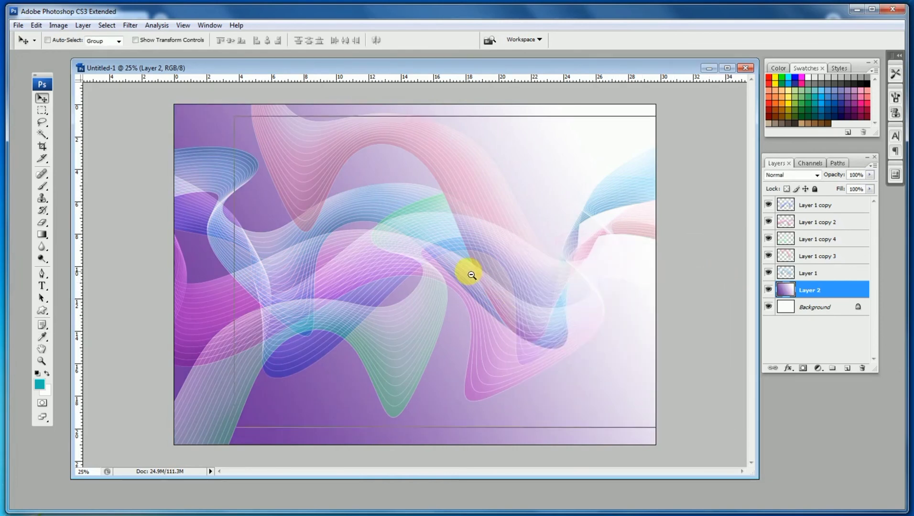
- Enlarge the purple gradient layer beyond the canvas to about 162% width and 153% height, and rotate it slightly clockwise
key(ctrl+minus)
key(ctrl+t)
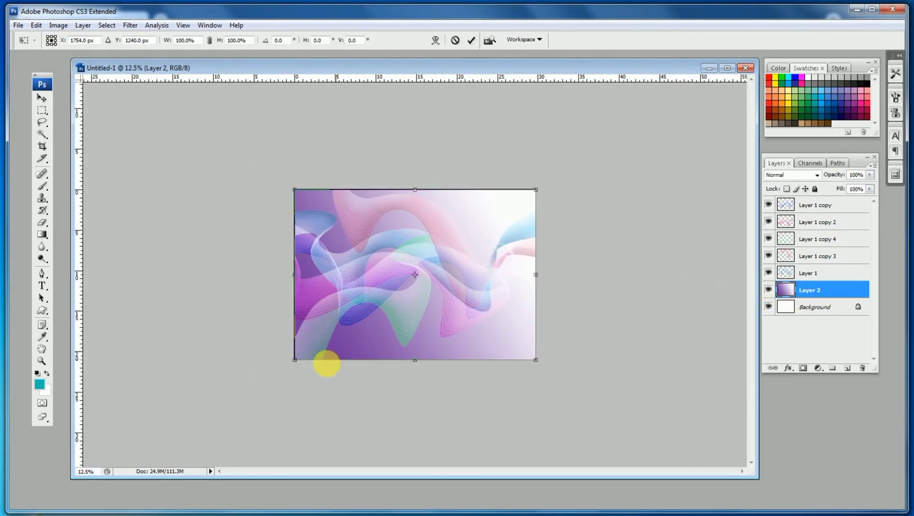
drag(294, 360, 231, 402)
drag(383, 184, 384, 169)
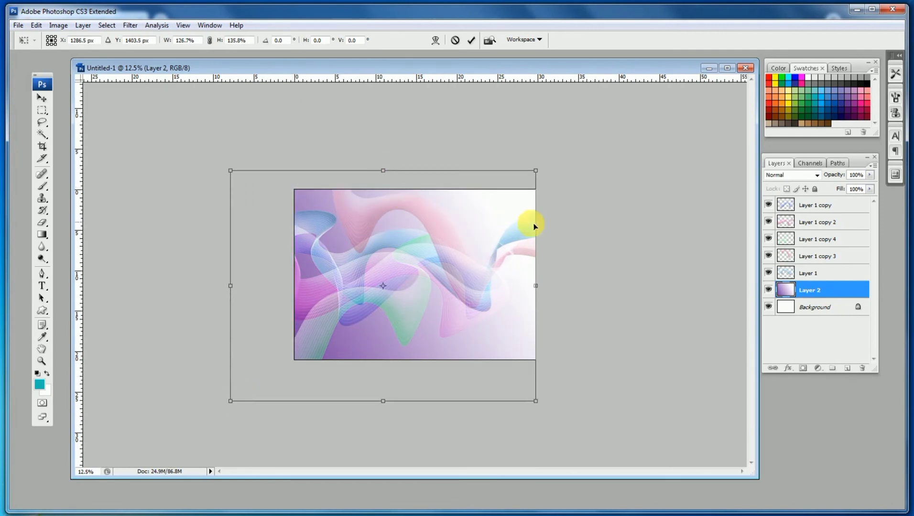
drag(536, 172, 621, 141)
drag(500, 250, 489, 253)
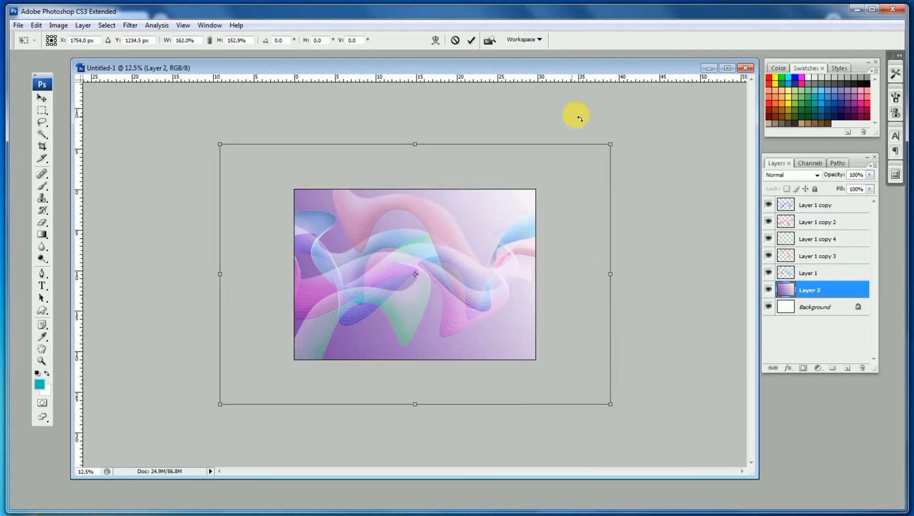
drag(580, 119, 627, 149)
key(Escape)
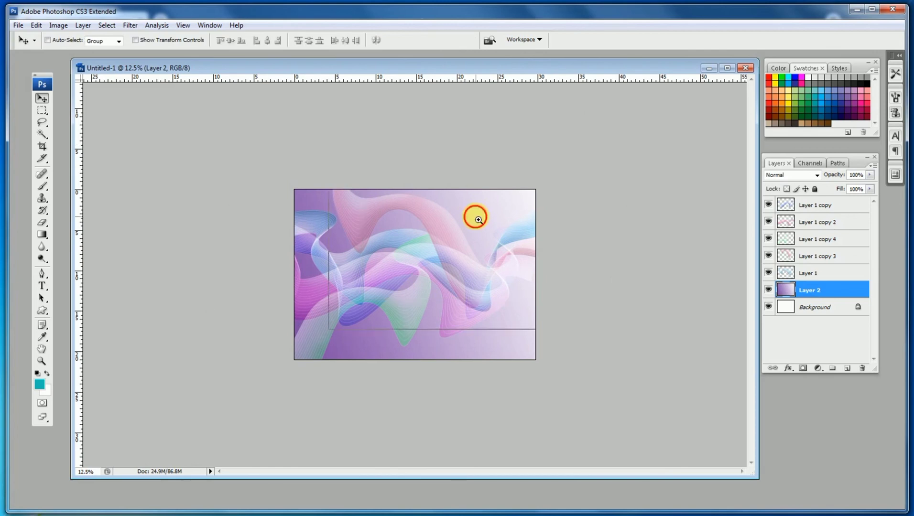
- Select the magenta Overlay ribbon that reaches the canvas's left edge, on Layer 1 copy 2
key(ctrl+plus)
ctrl+click(213, 294)
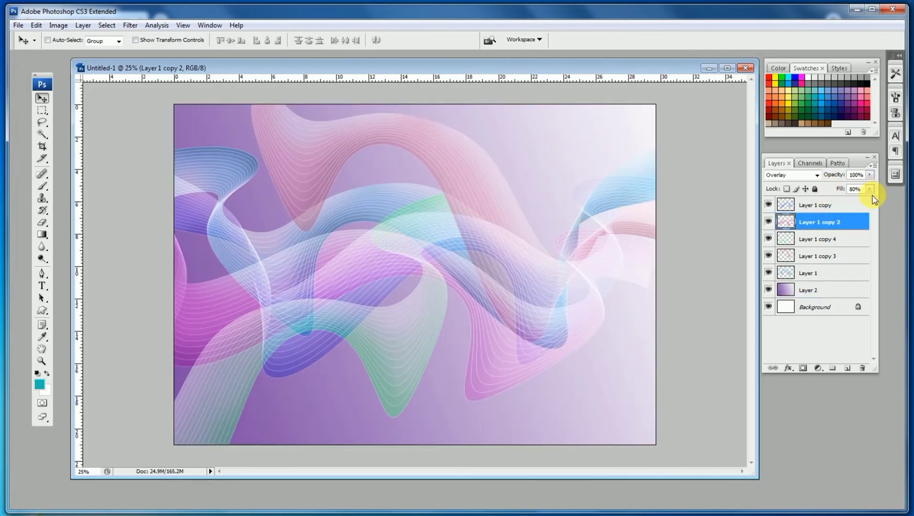